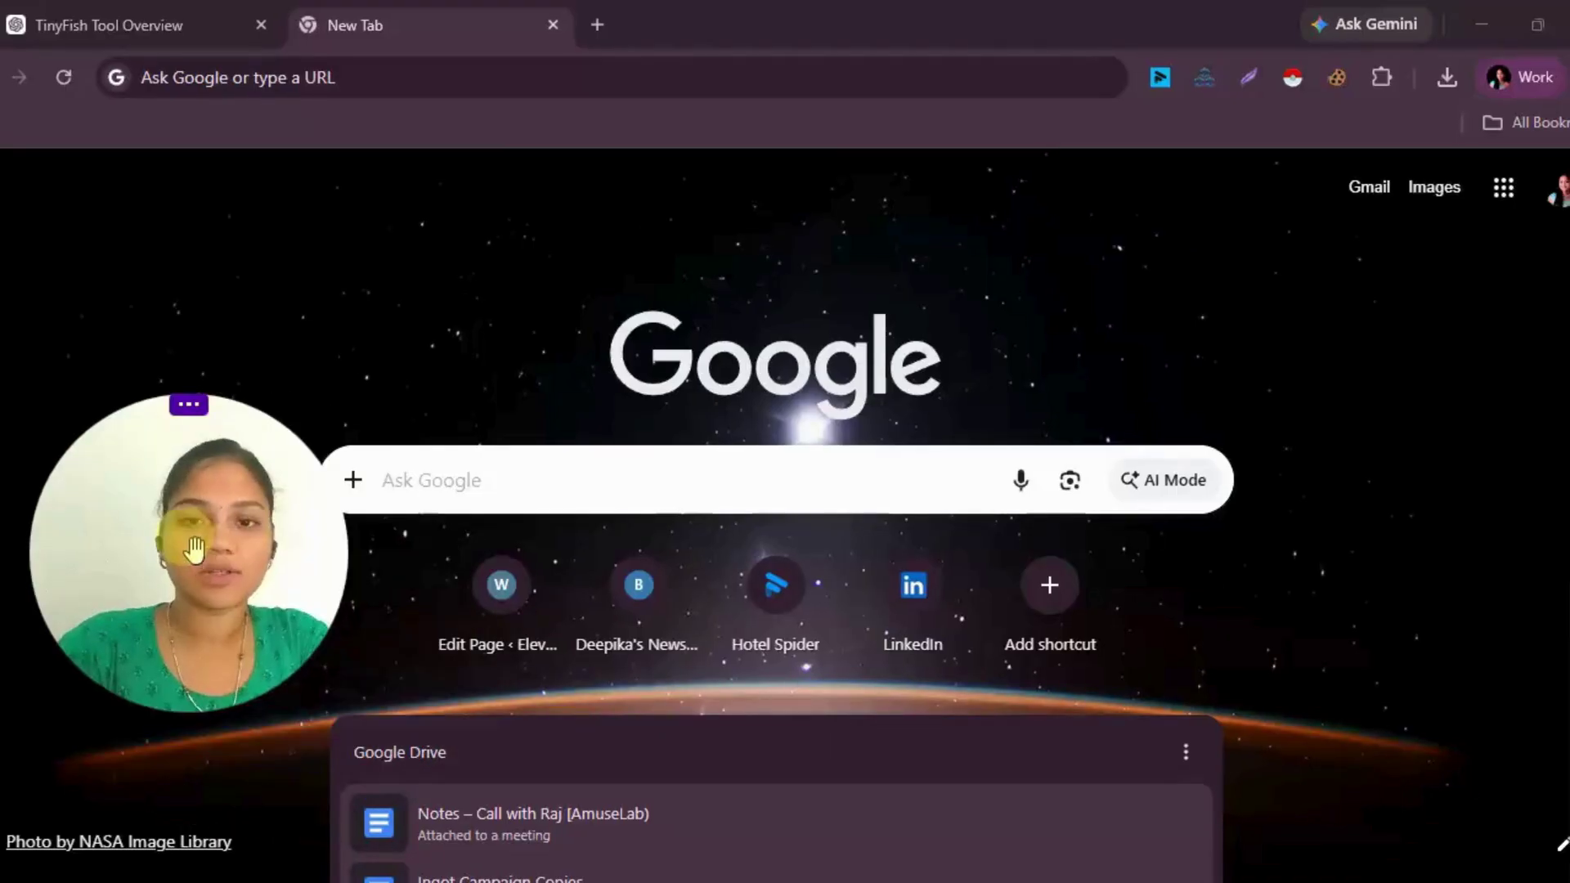
Step: Search Google for "tinyfish" and open the TinyFish website from the results
left_click_drag(186, 525, 155, 575)
left_click(586, 481)
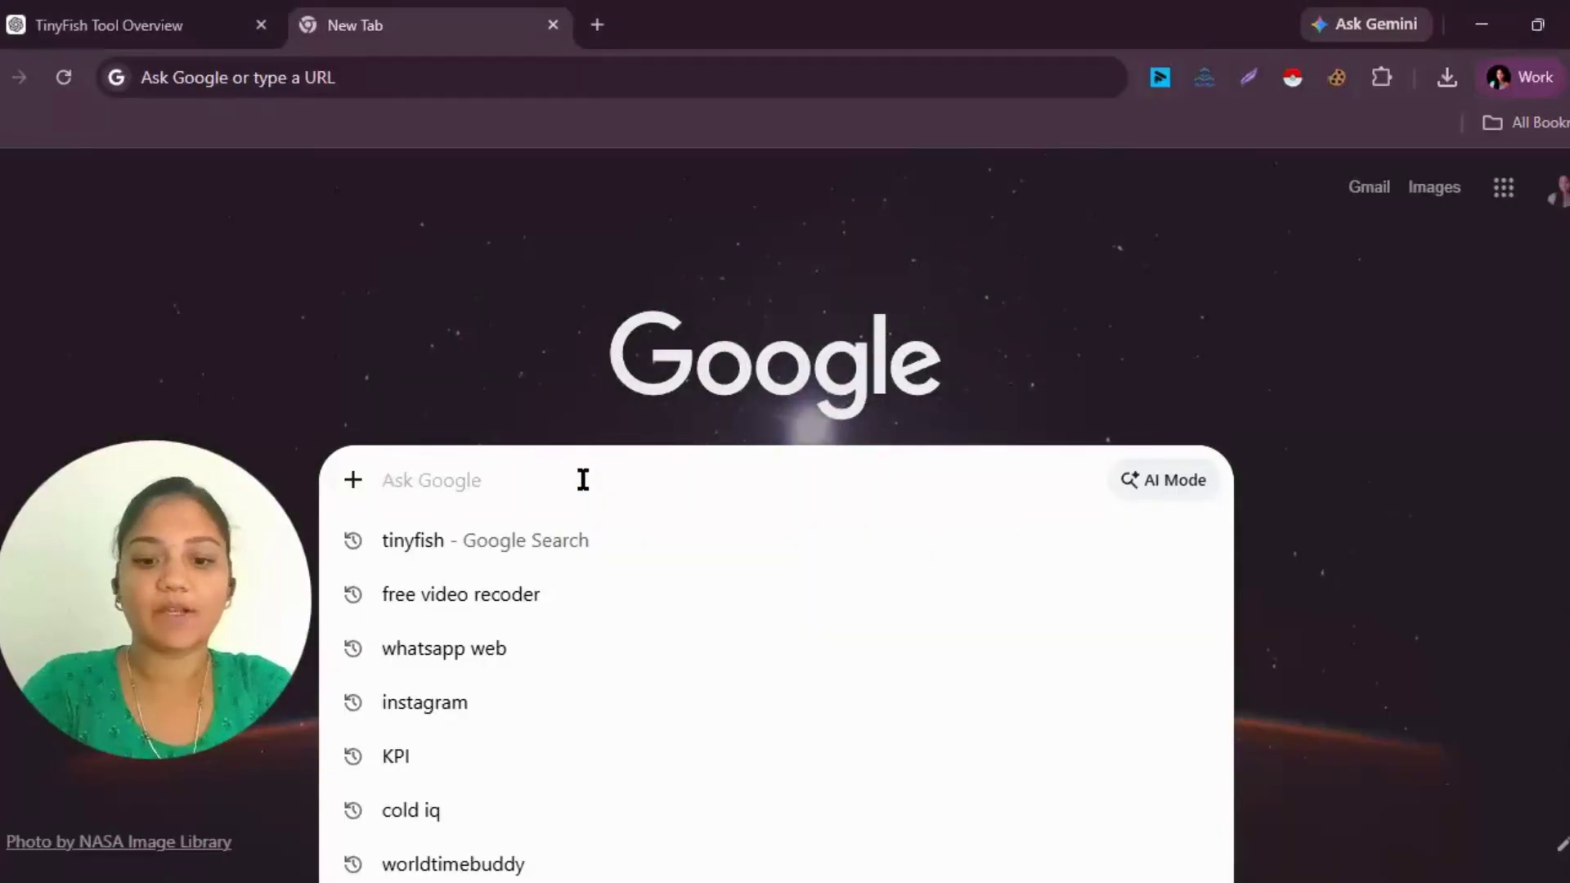
type("teny")
key("BackSpace")
key("BackSpace")
key("BackSpace")
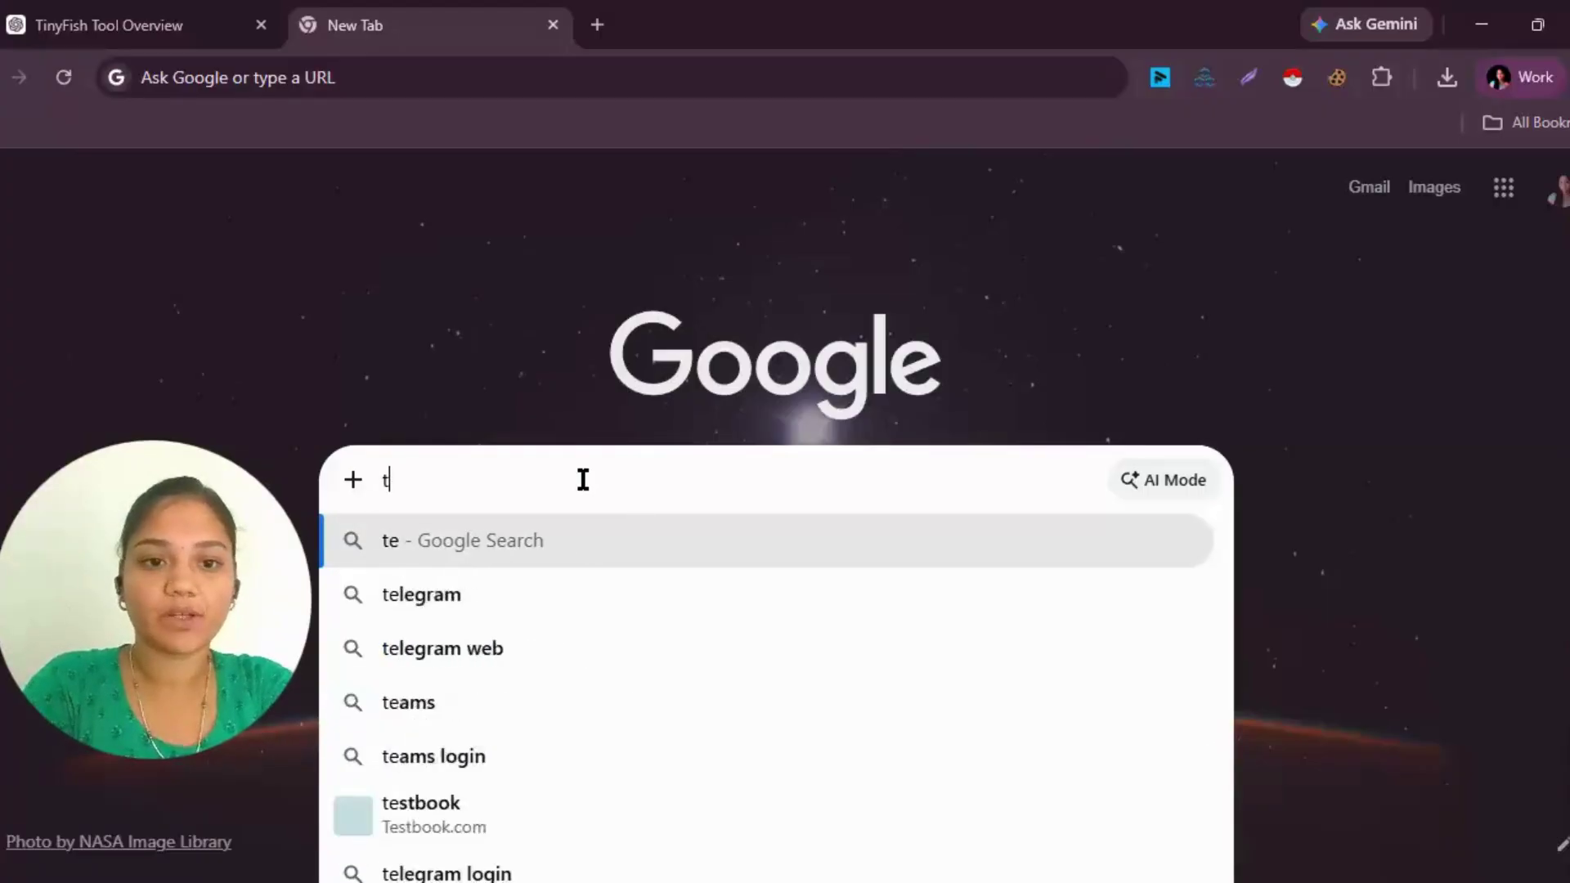
type("inyfish")
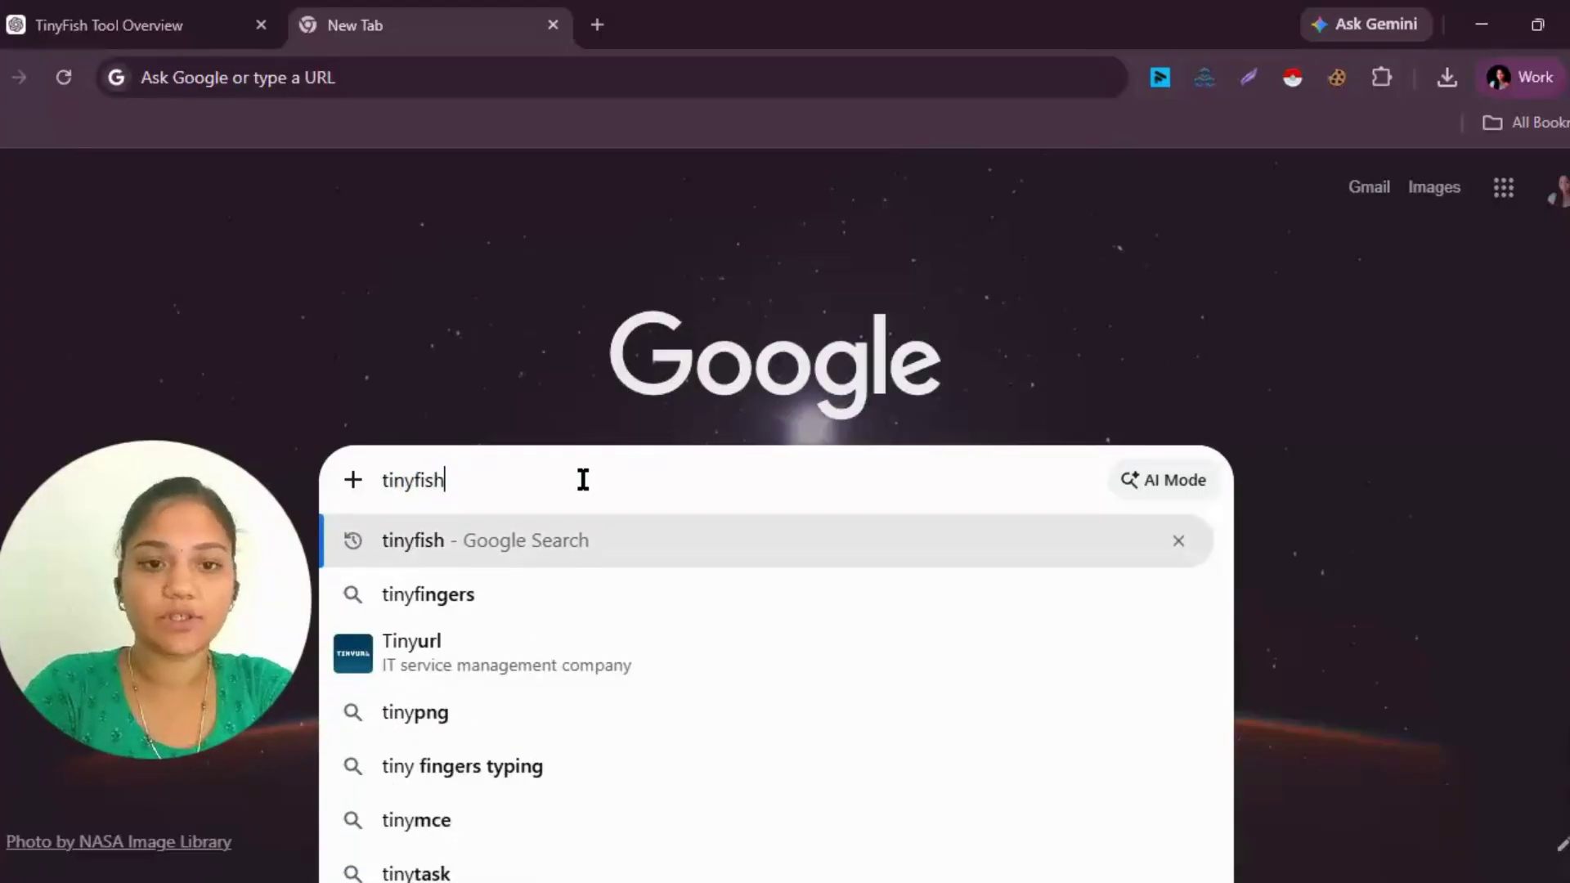
key("Return")
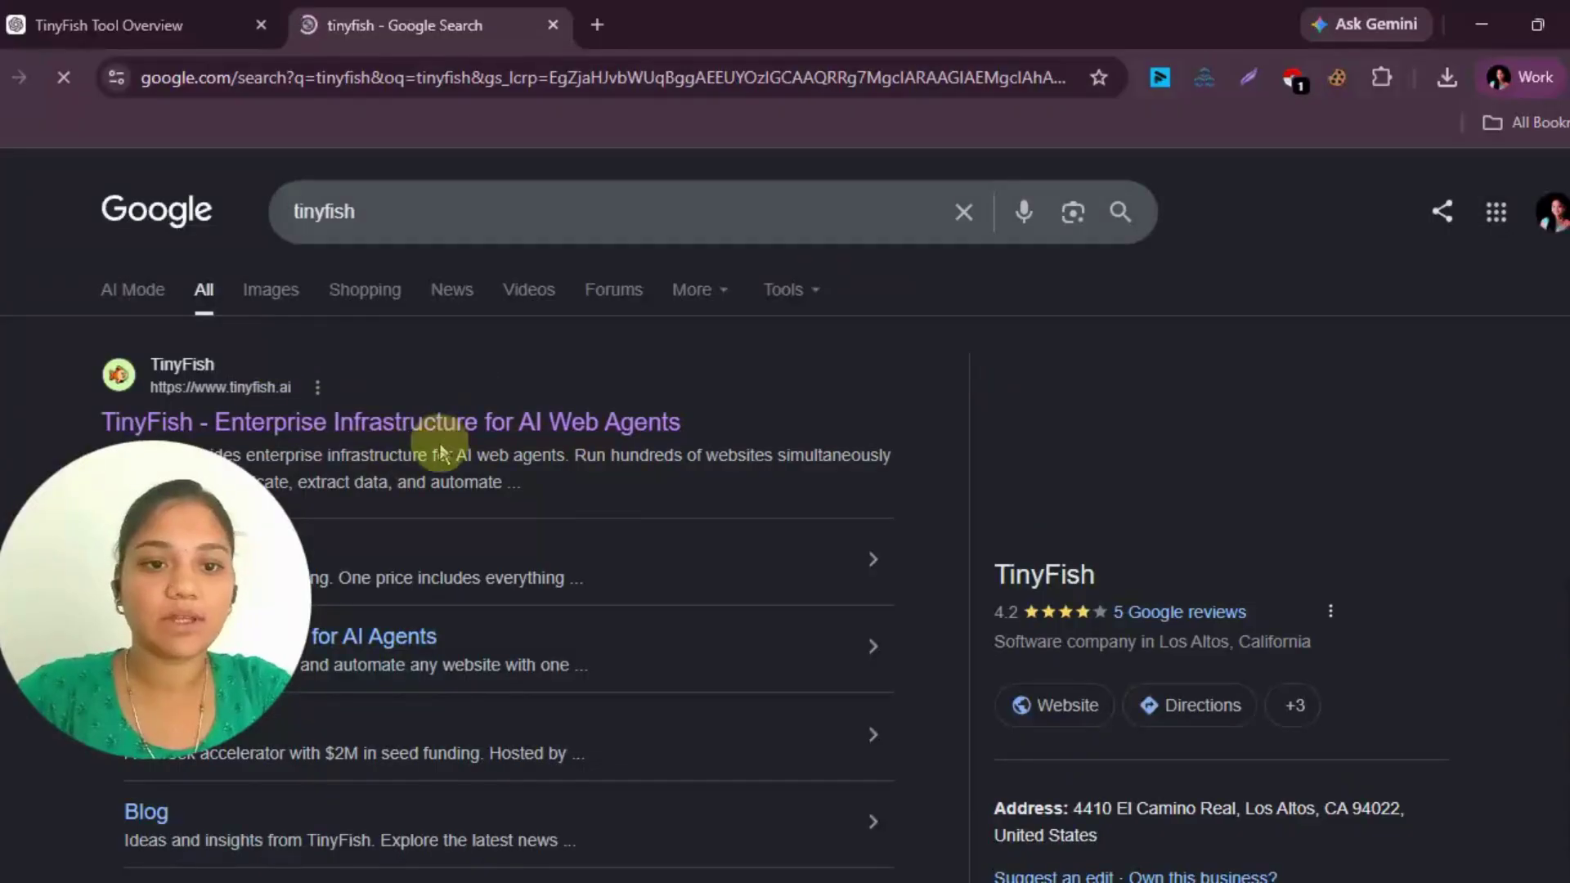
left_click(418, 427)
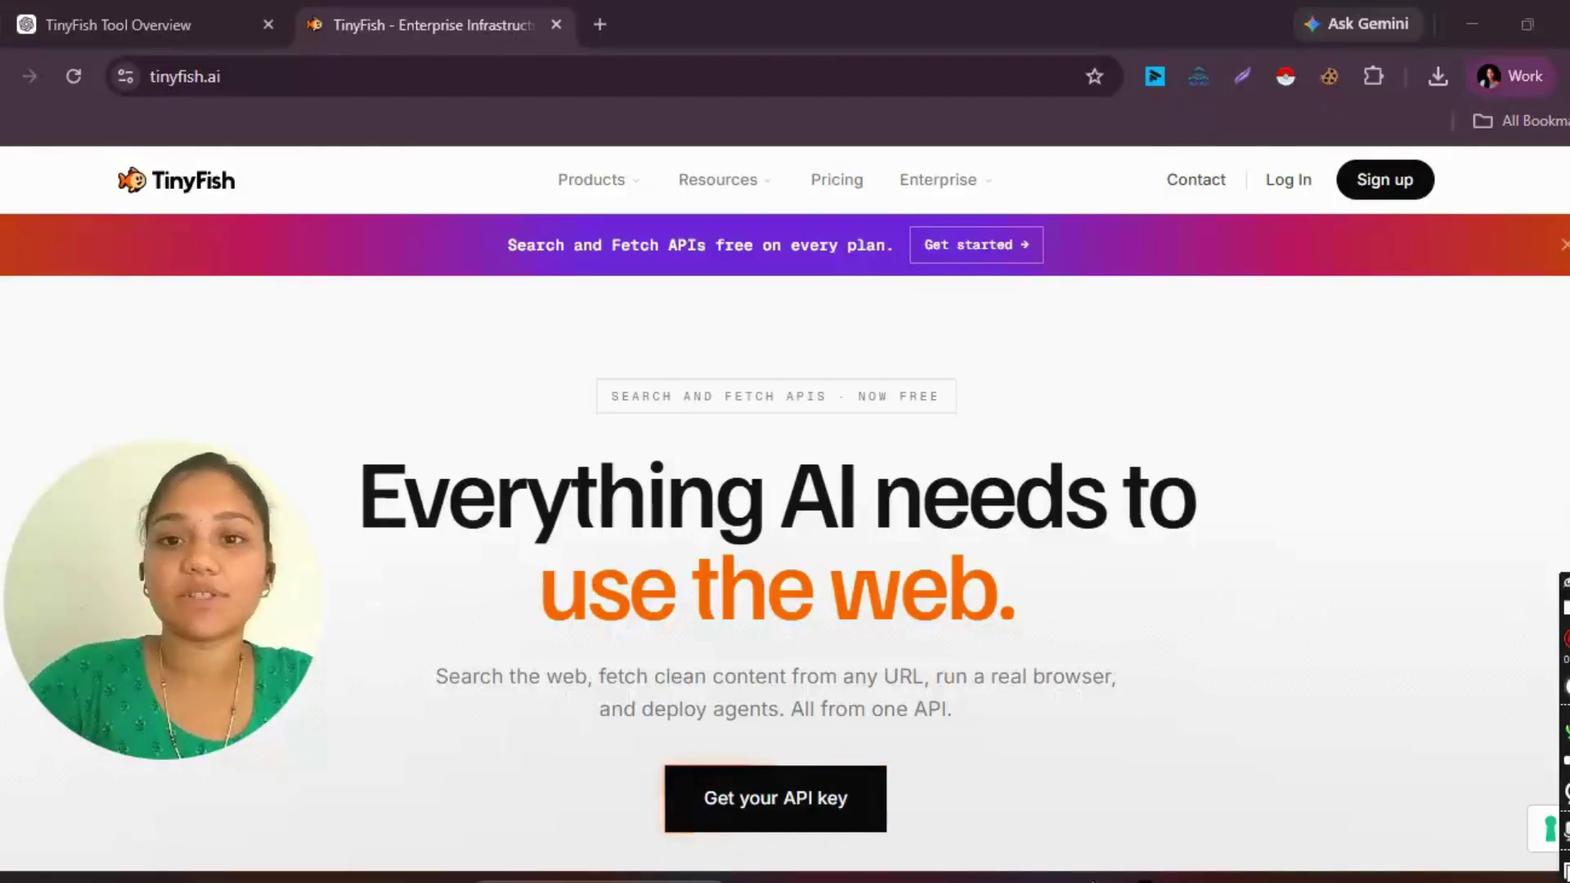
Step: Log in to the TinyFish account and look over the console's home page
left_click(1290, 181)
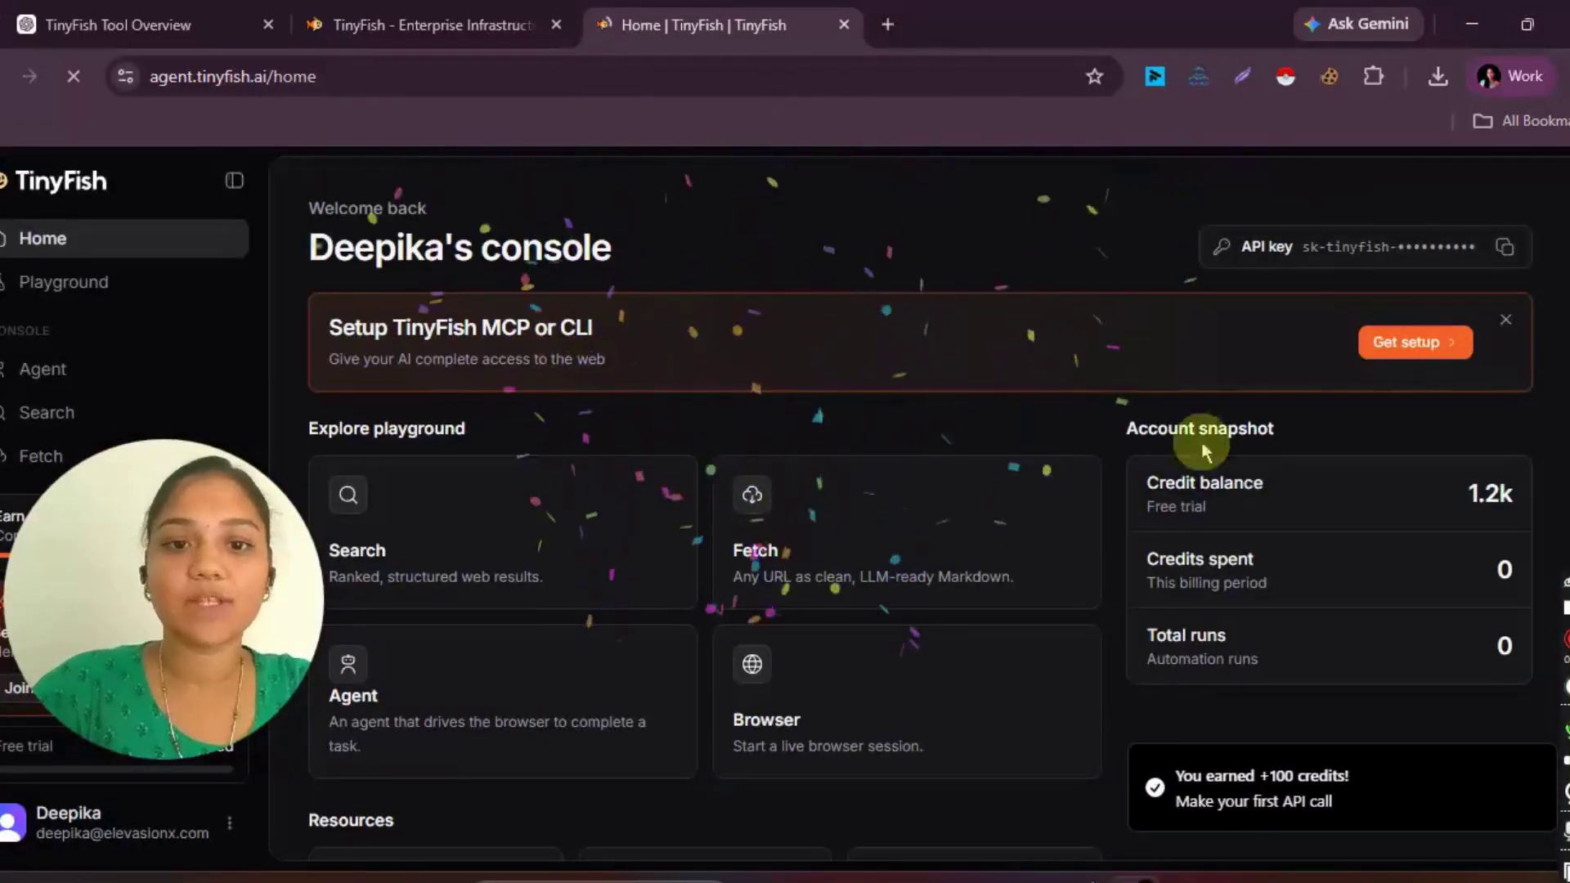
scroll(739, 609, "down", 3)
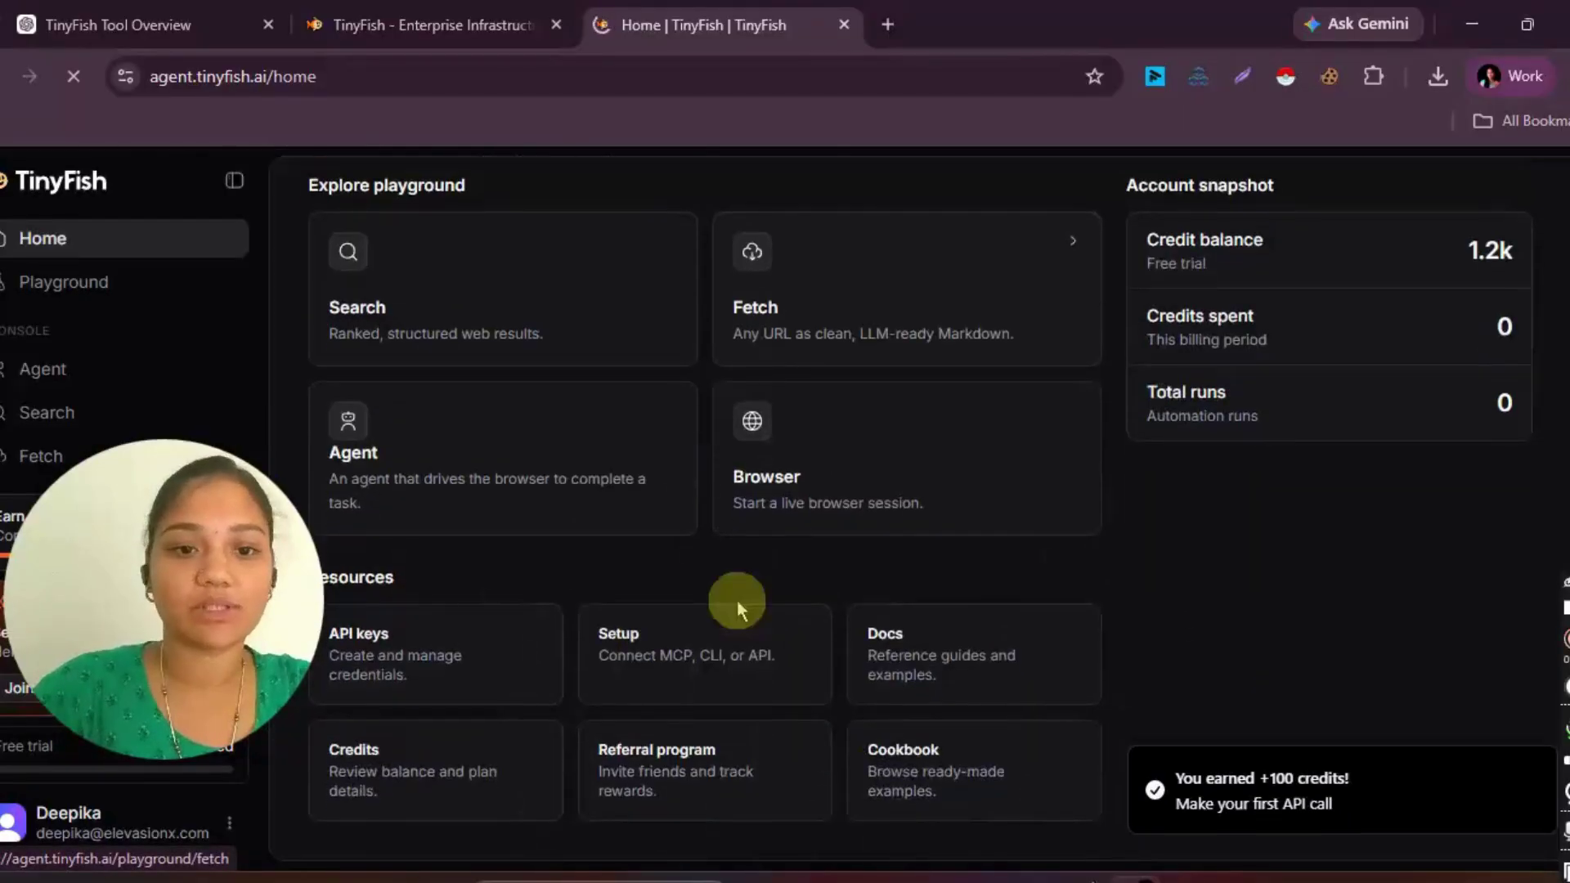
scroll(737, 600, "up", 3)
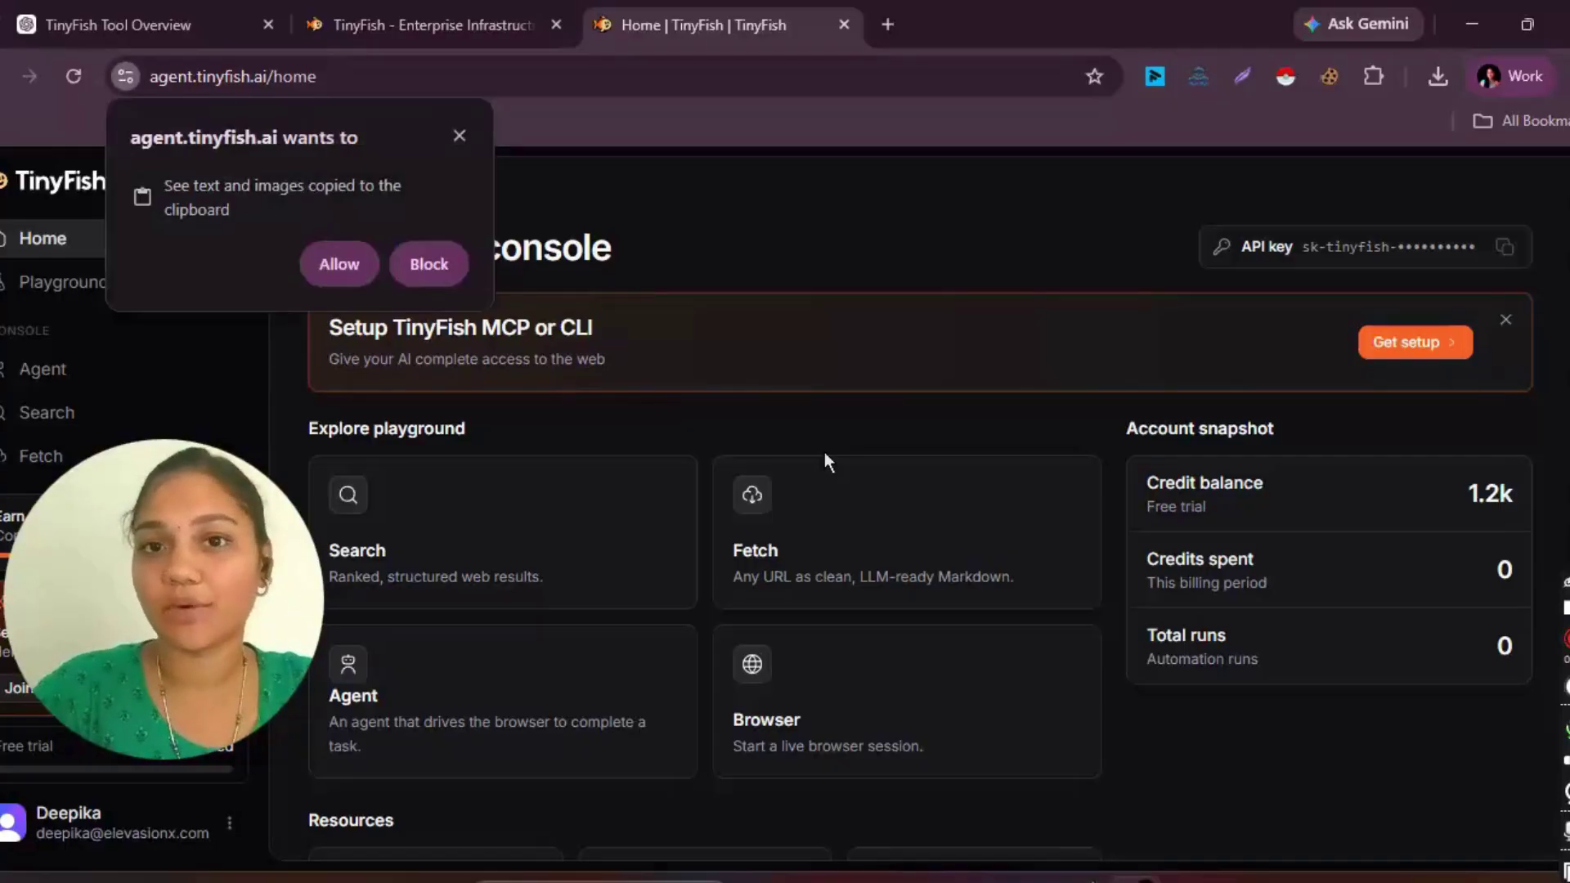
Step: Dismiss the clipboard permission request and try to copy the API key from the console
left_click(456, 136)
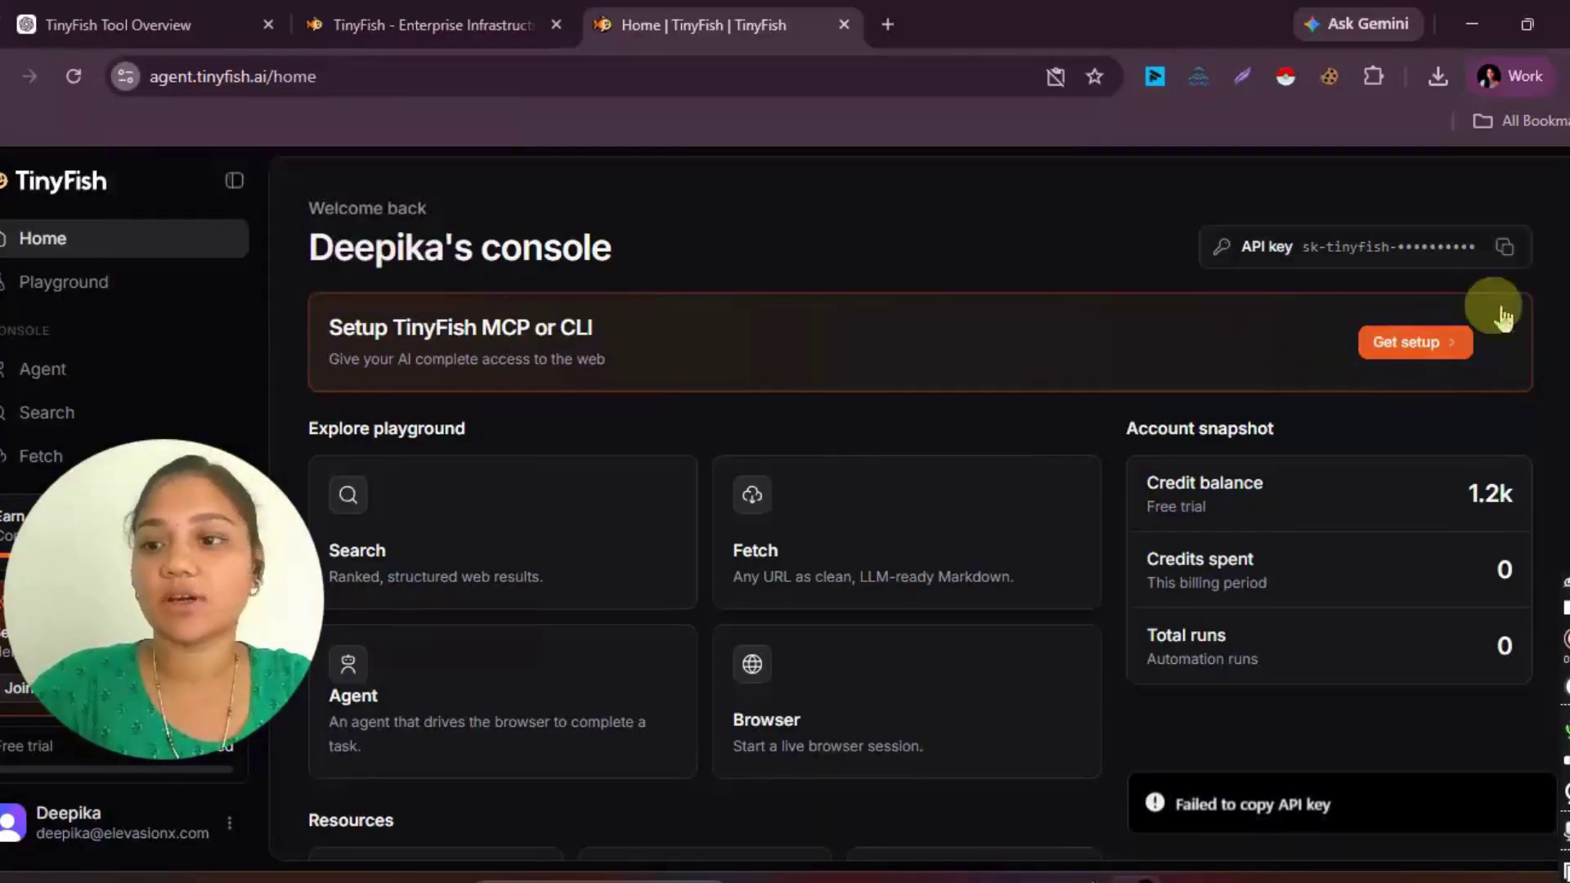
left_click(1504, 246)
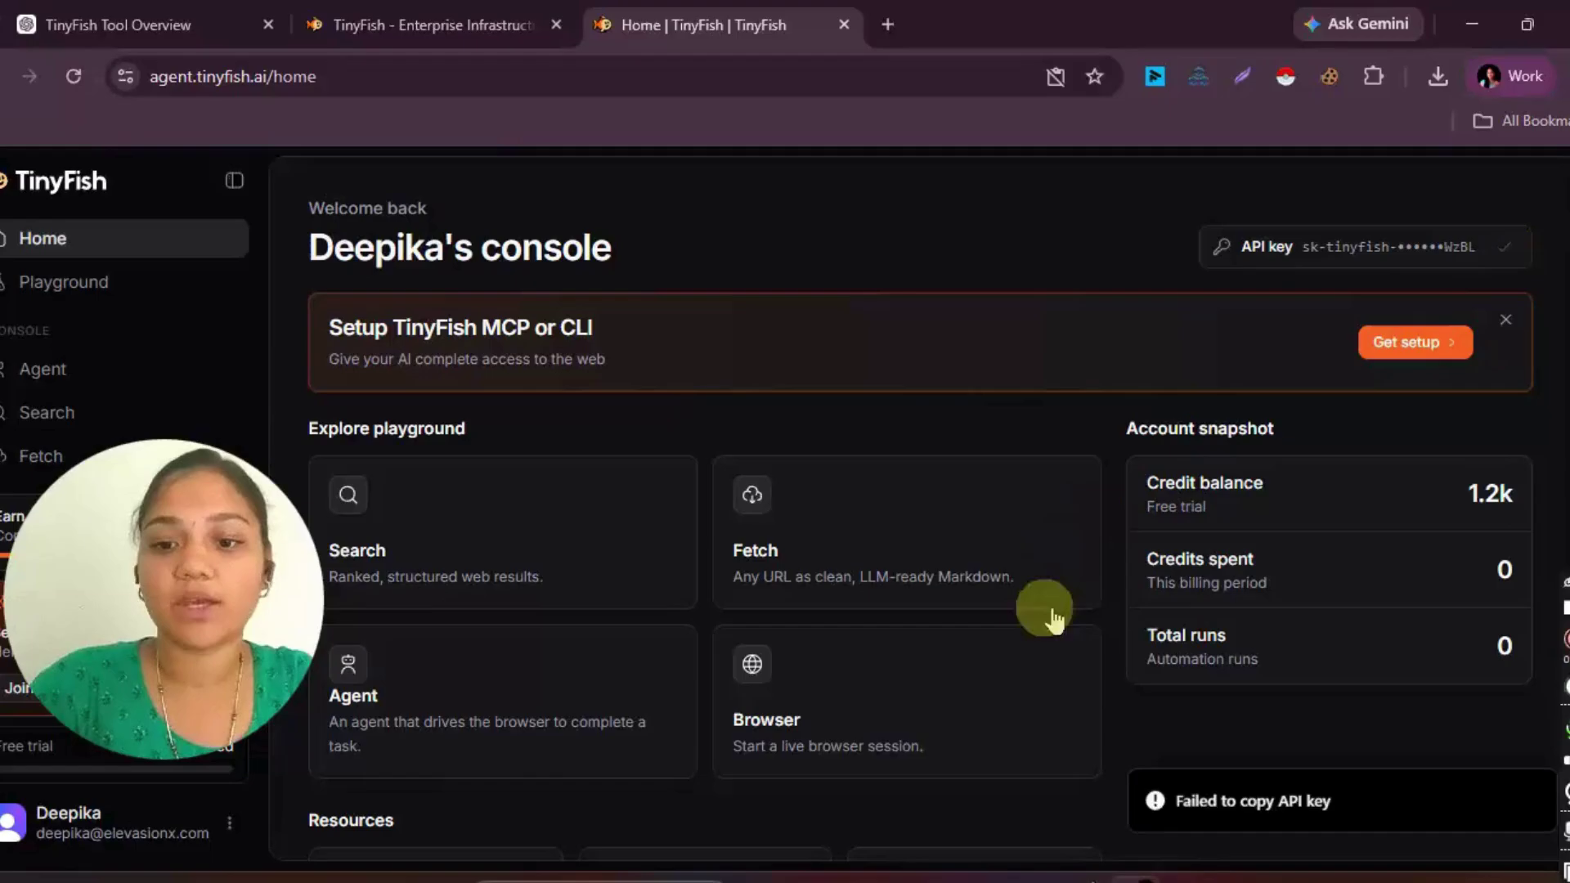
Step: Switch to Visual Studio Code, maximize it, and start claude in a new PowerShell terminal
left_click(891, 873)
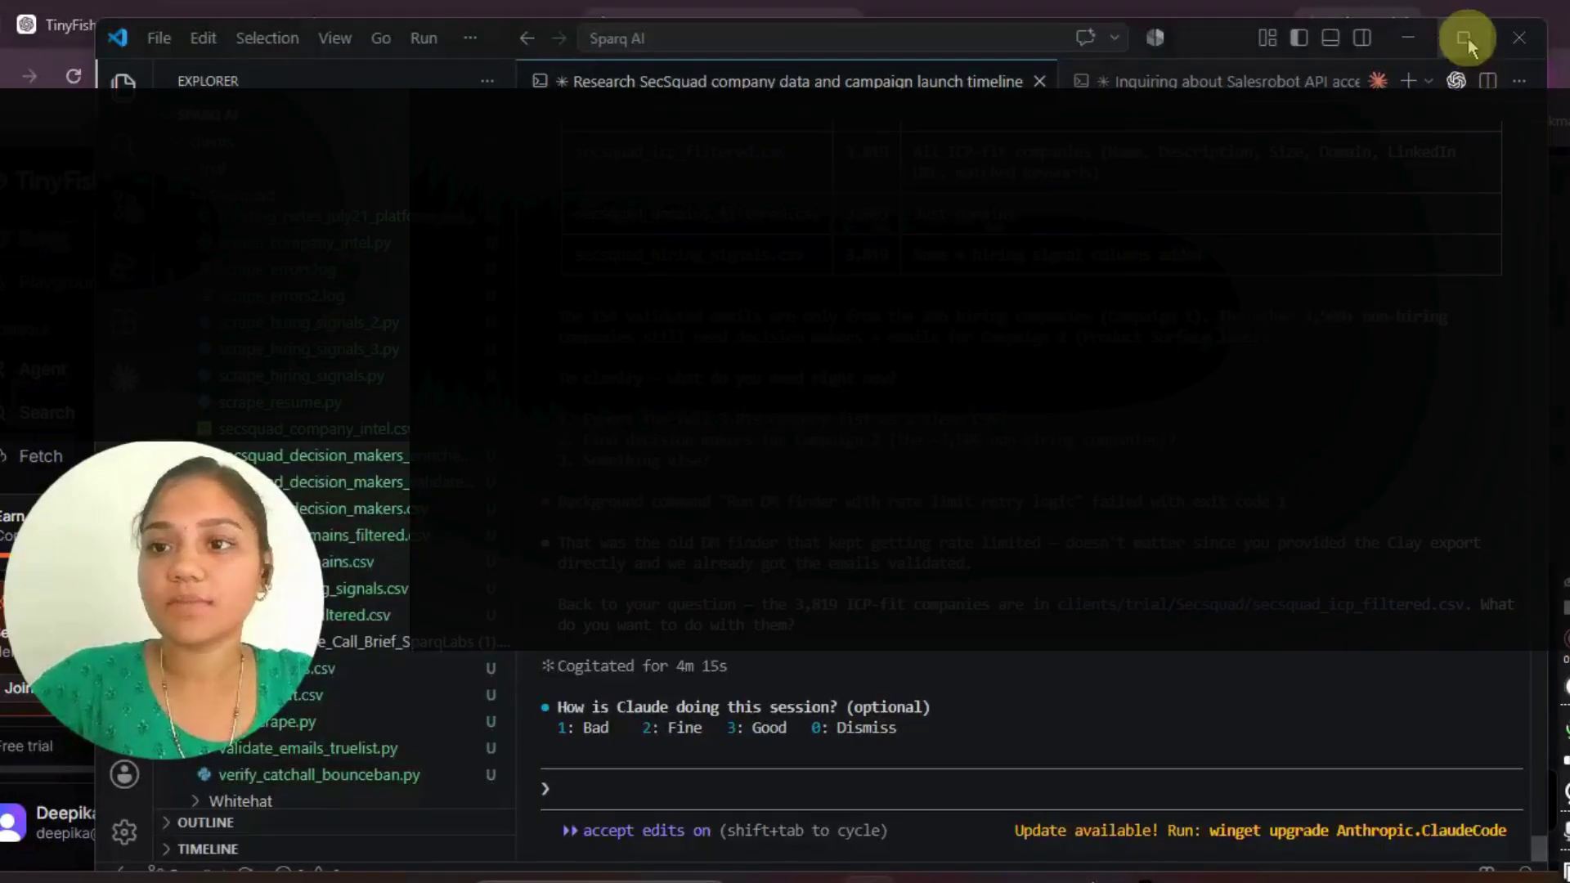
left_click(1463, 38)
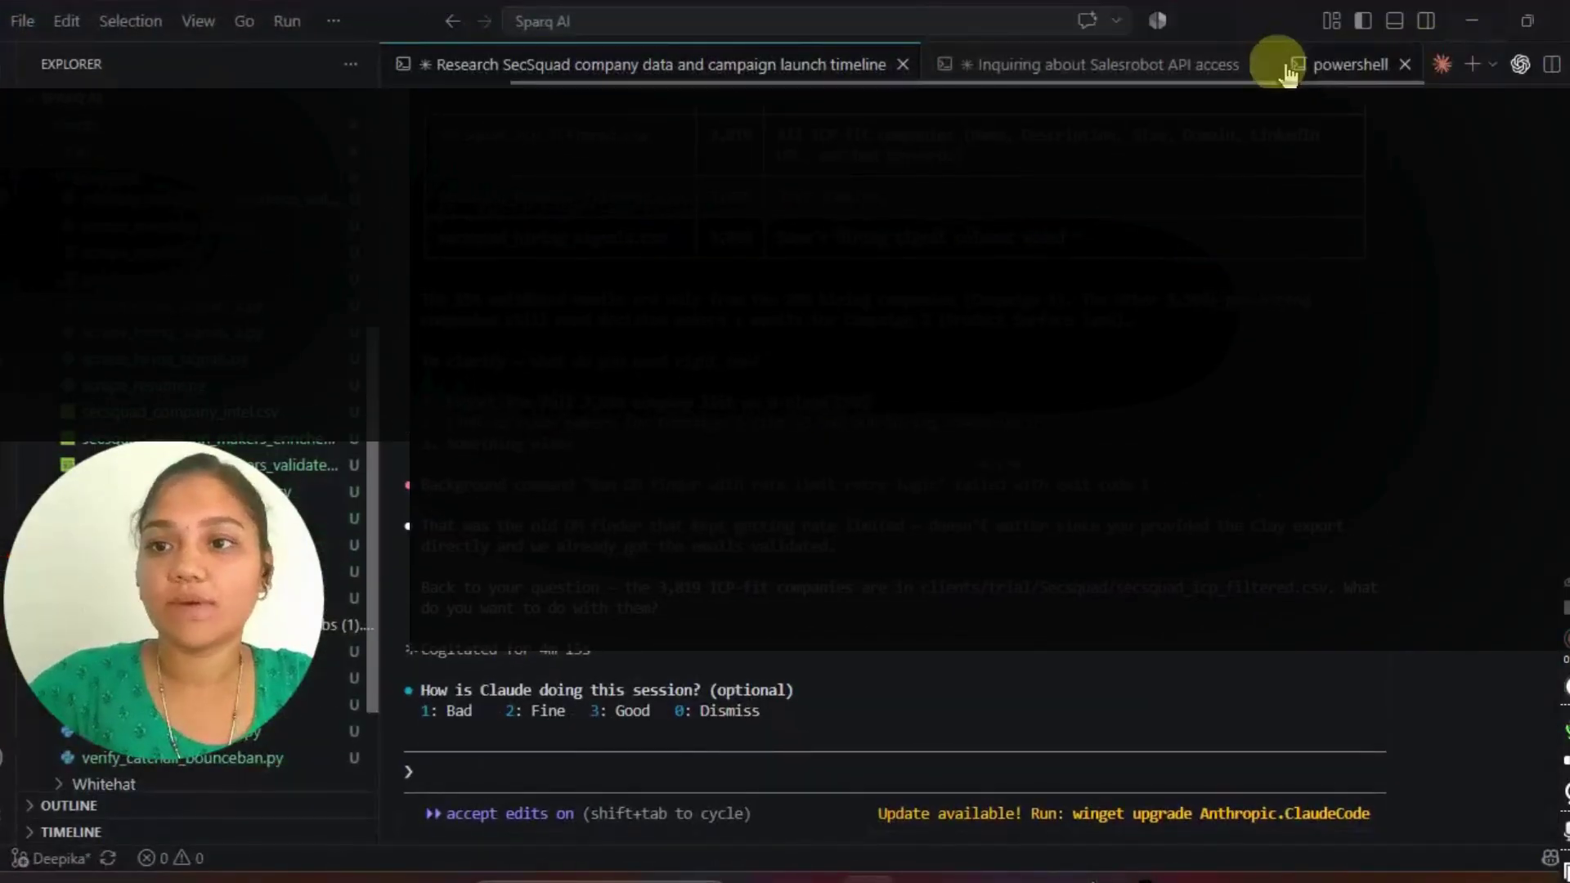
left_click(1471, 65)
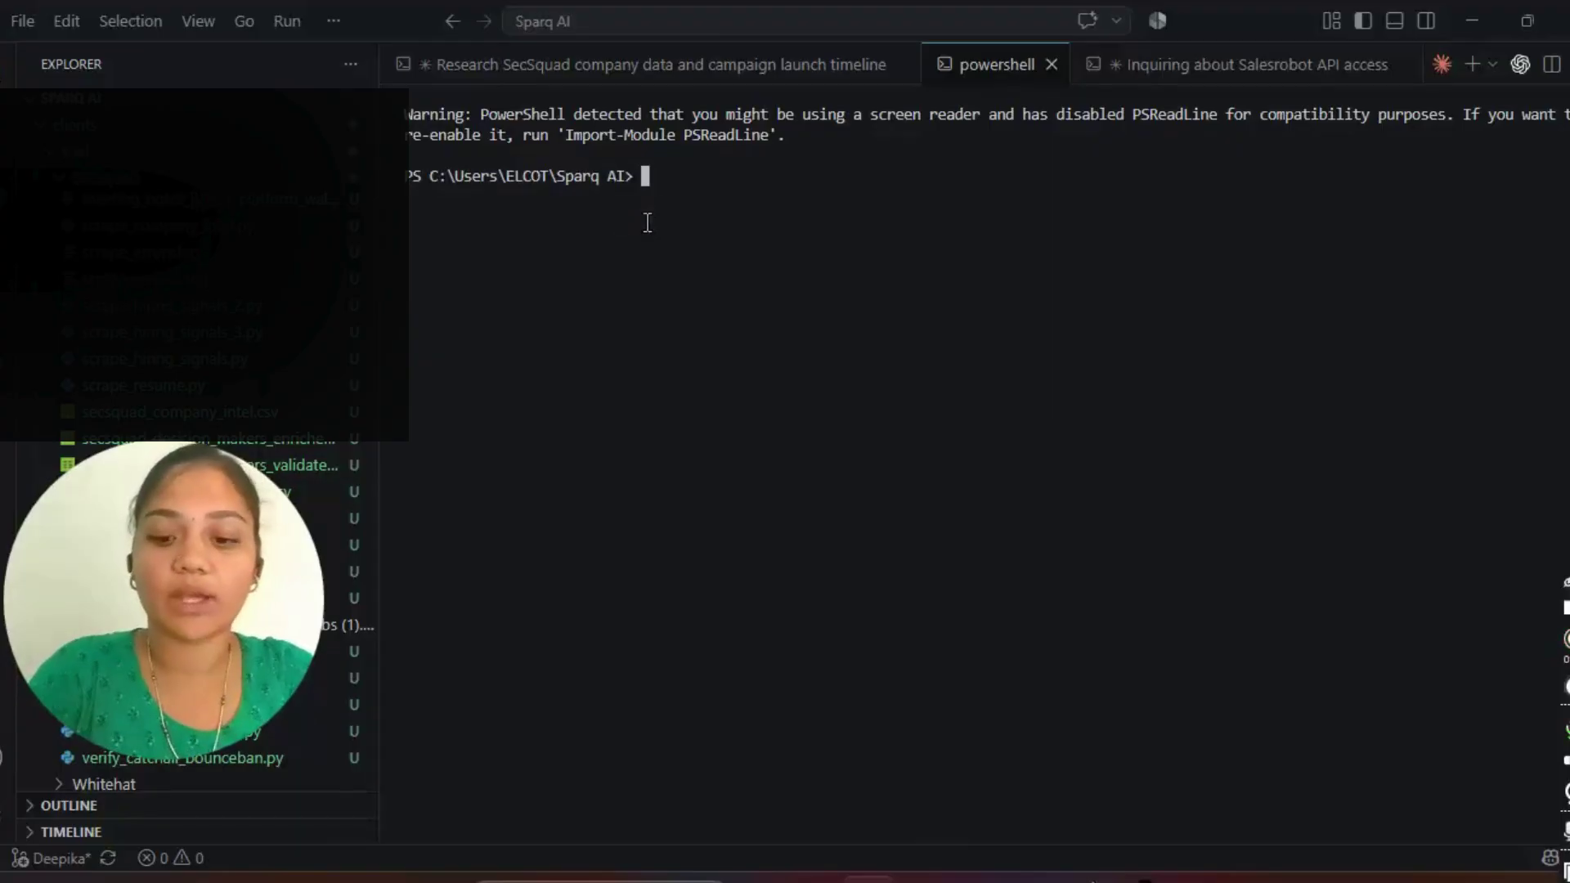
type("claude")
key("Return")
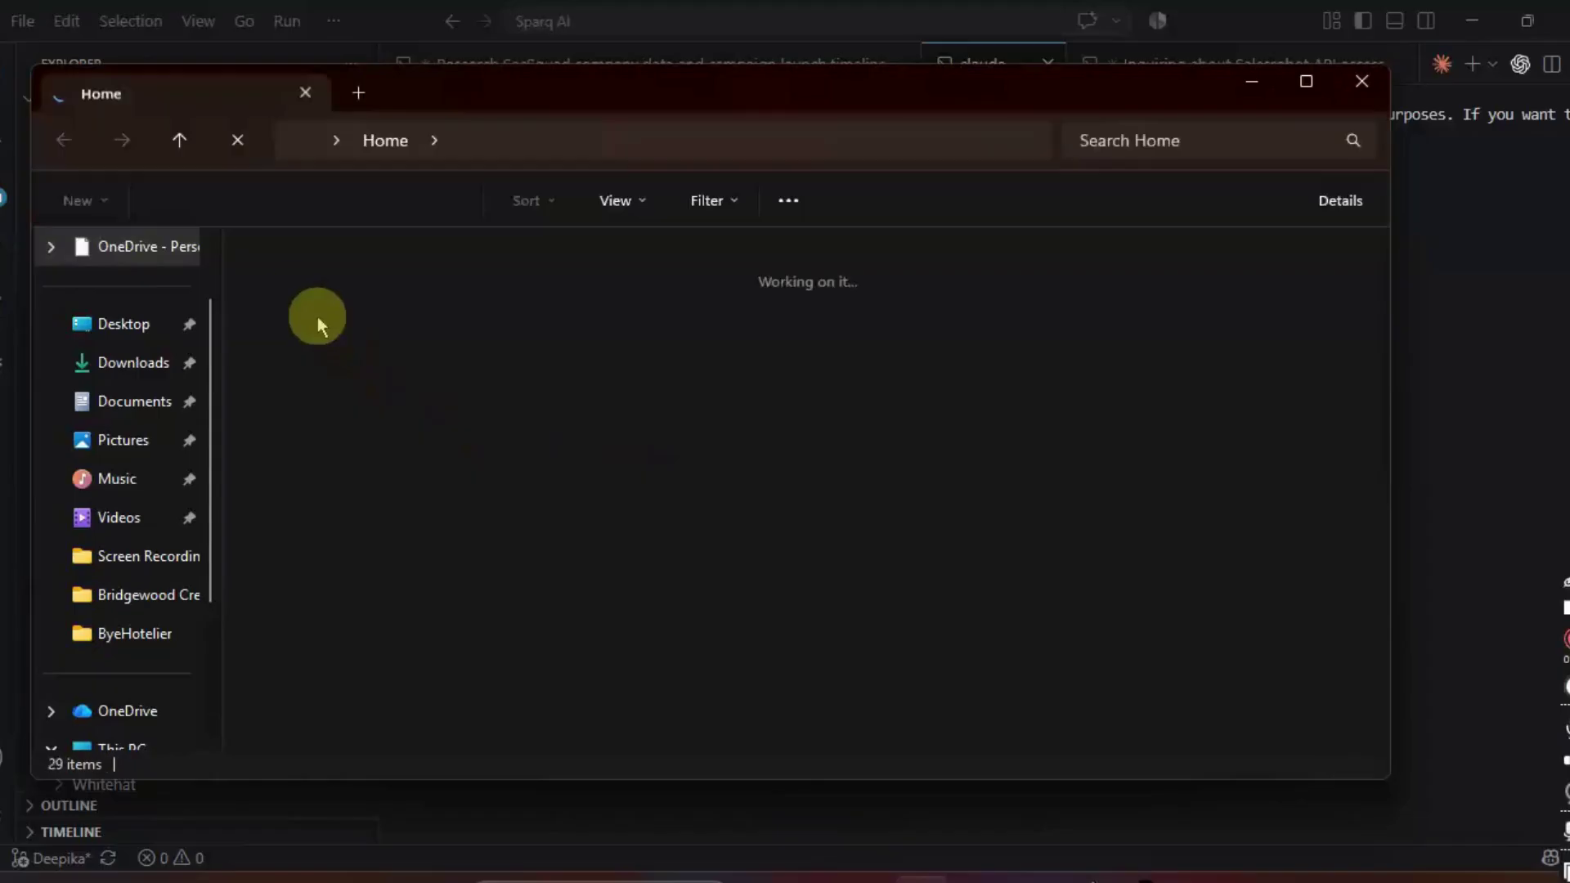
Step: Copy the name of the US-Software-Development export file in Downloads and paste it into the Claude Code prompt
key("F2")
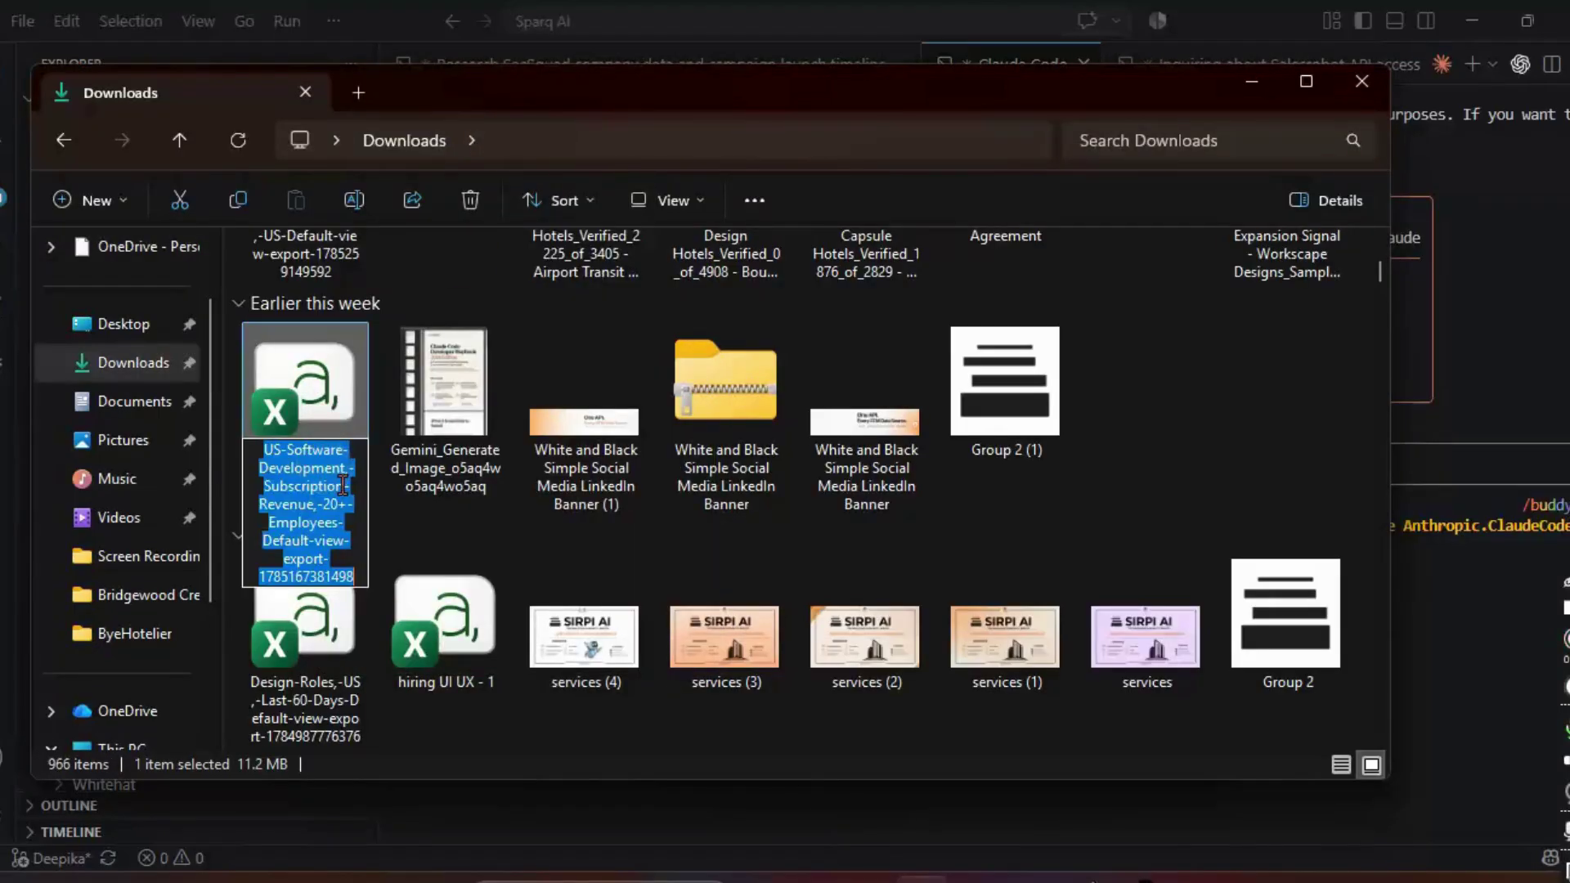
left_click(1370, 90)
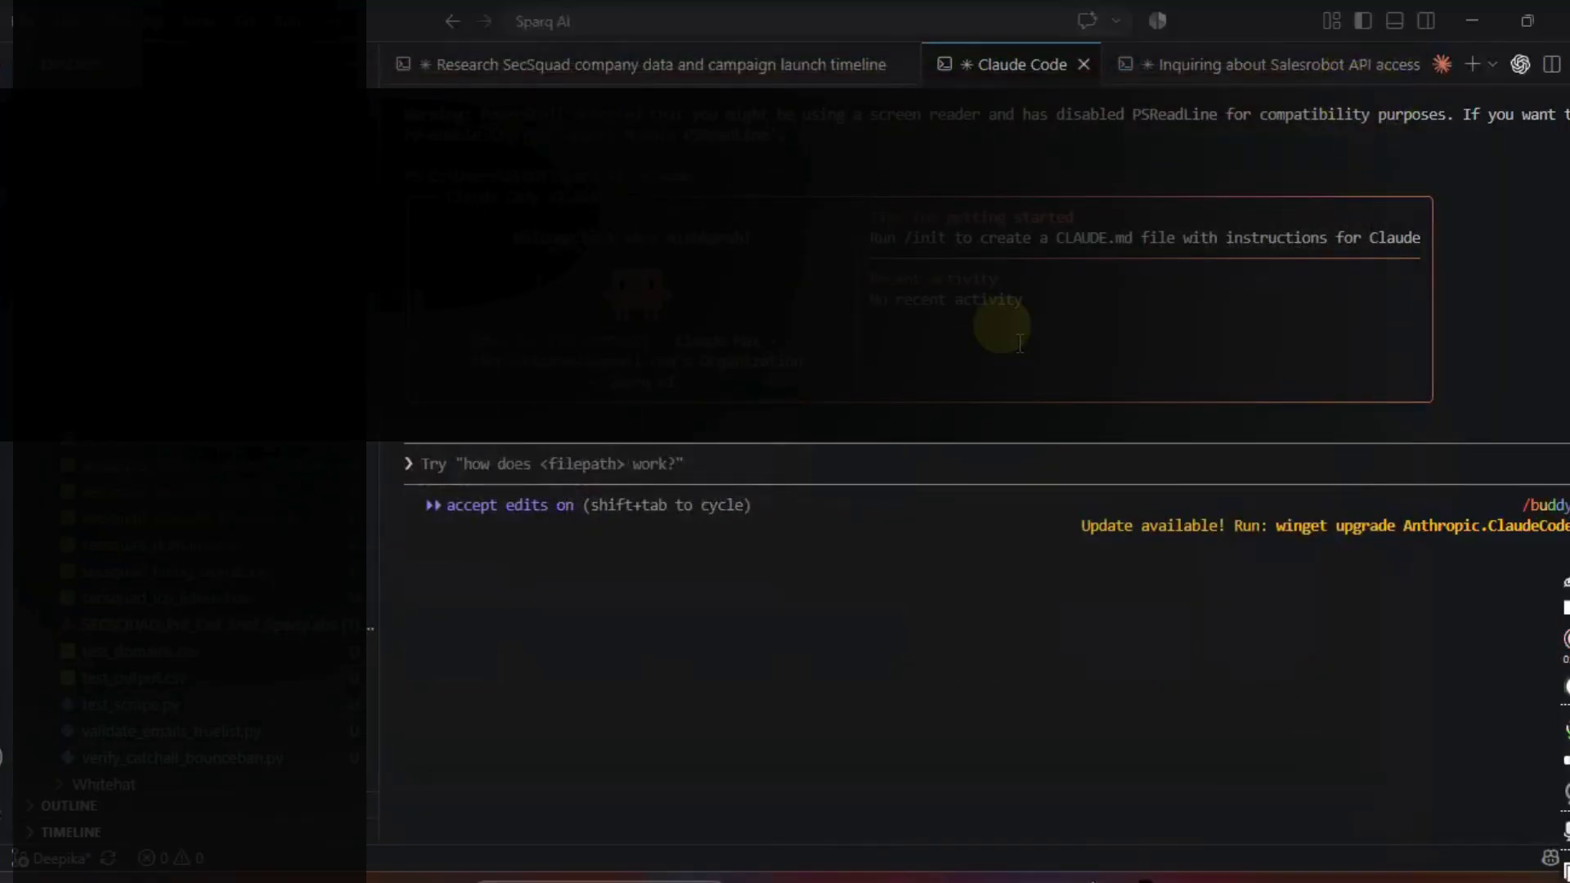
left_click(766, 456)
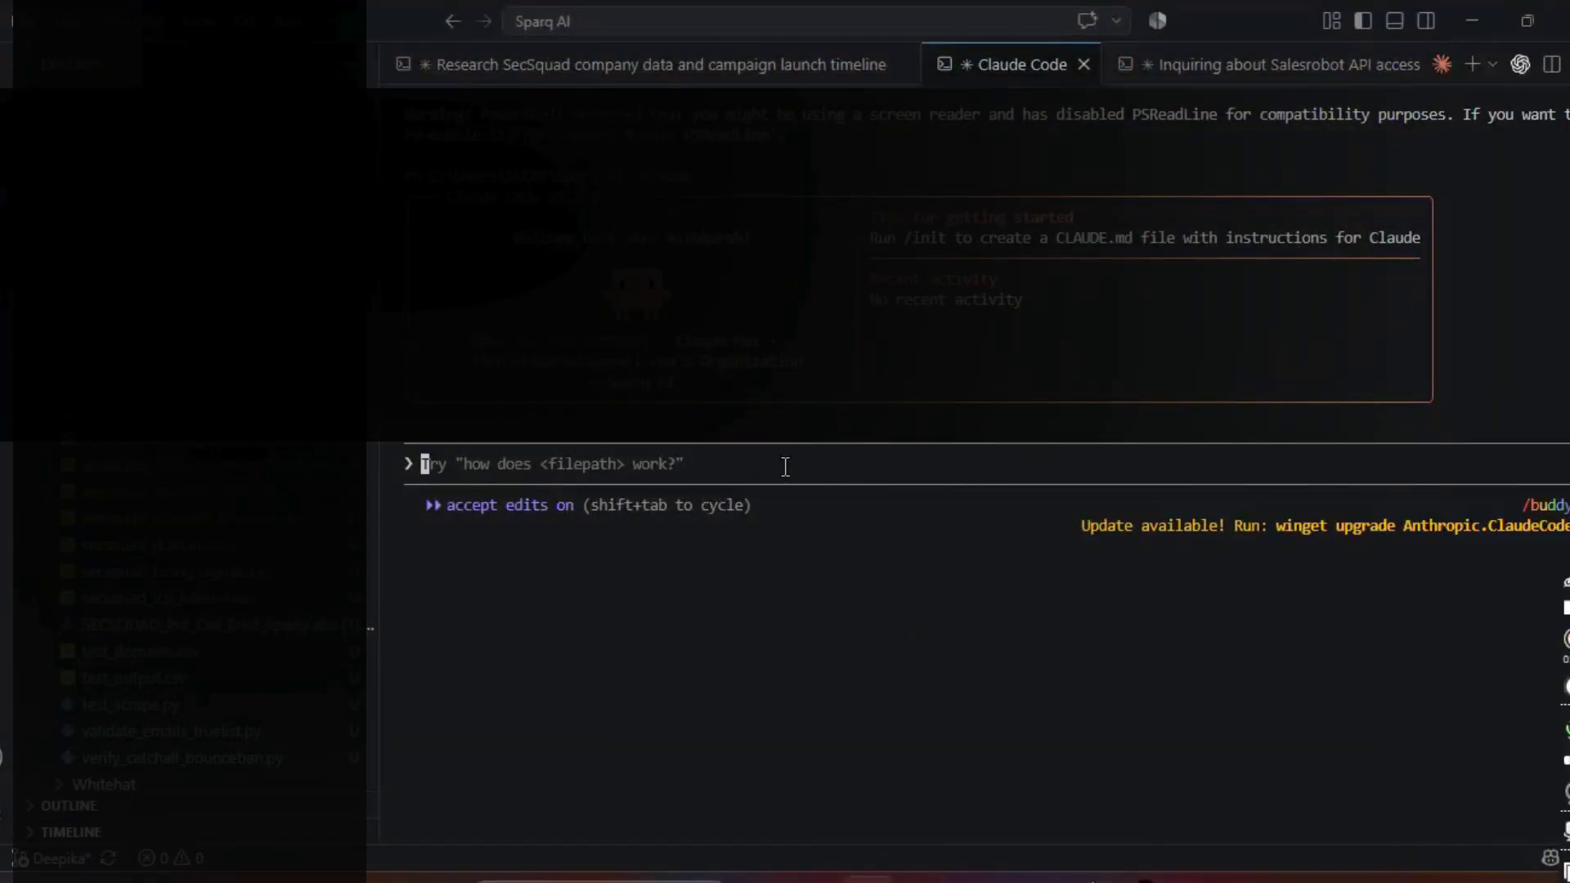
key("ctrl+v")
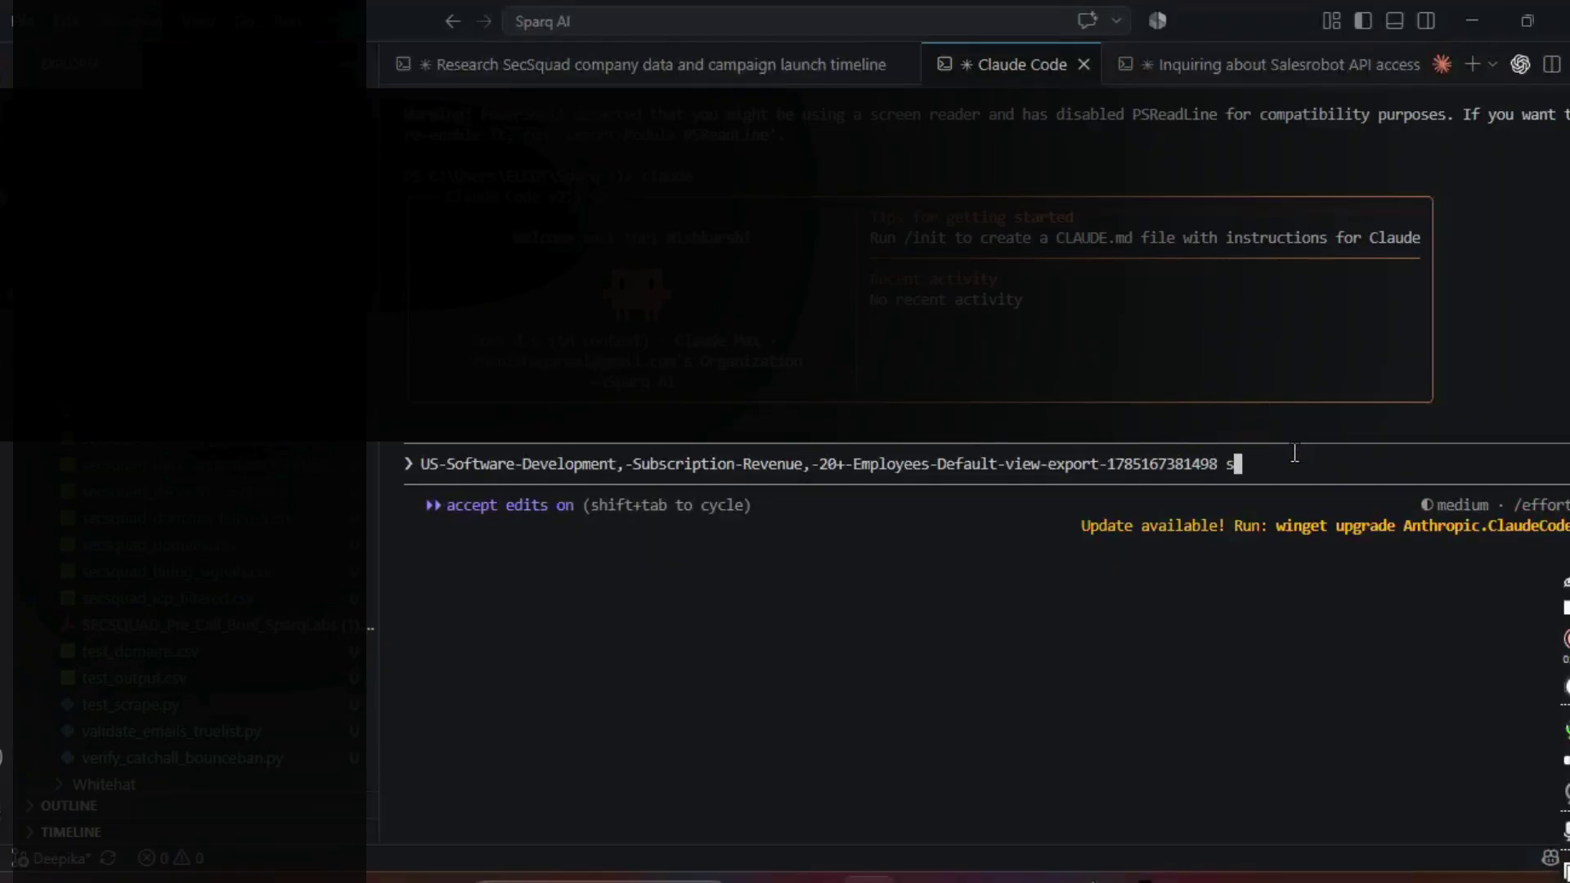
Step: Continue the prompt with "use this document for websites and use the API key of tinyfish here" and an opening single quote
key("BackSpace")
type("use thsis document ")
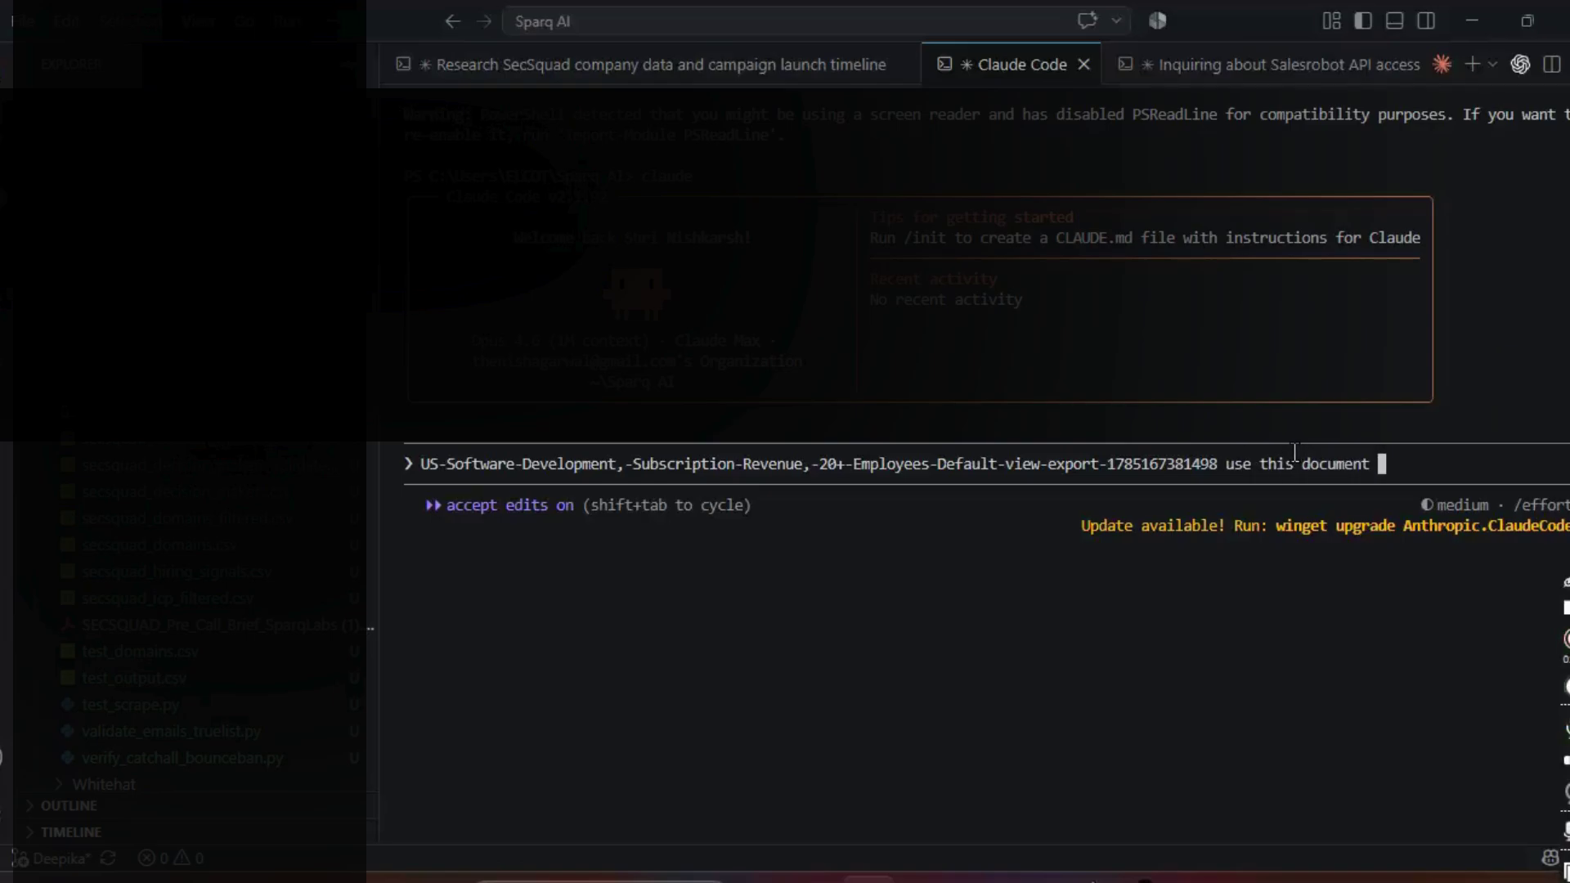
type("for website")
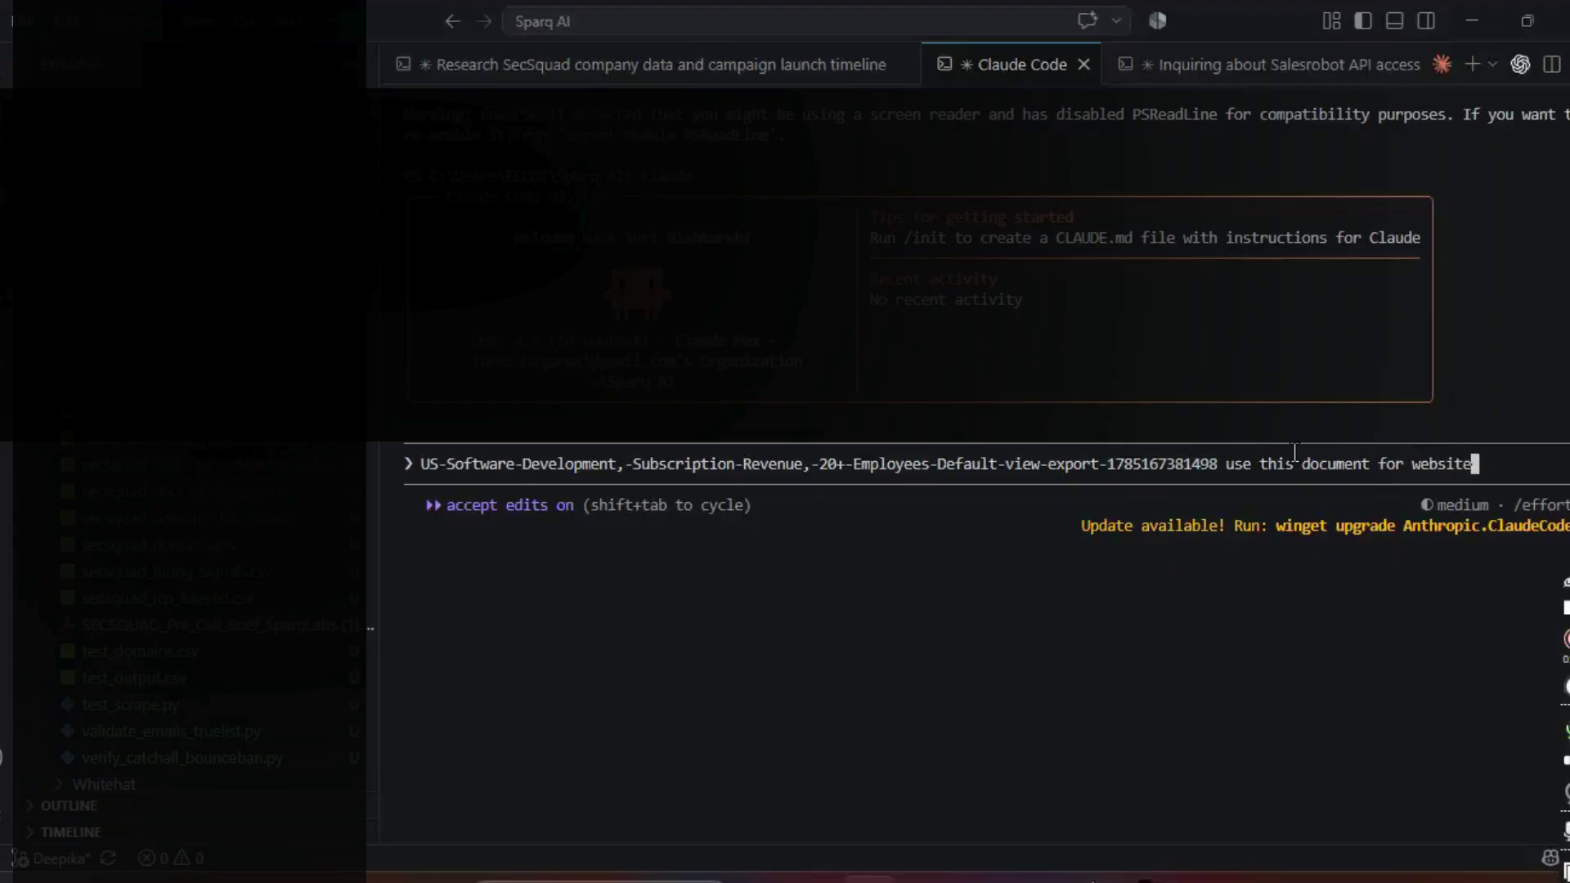
type("s and us")
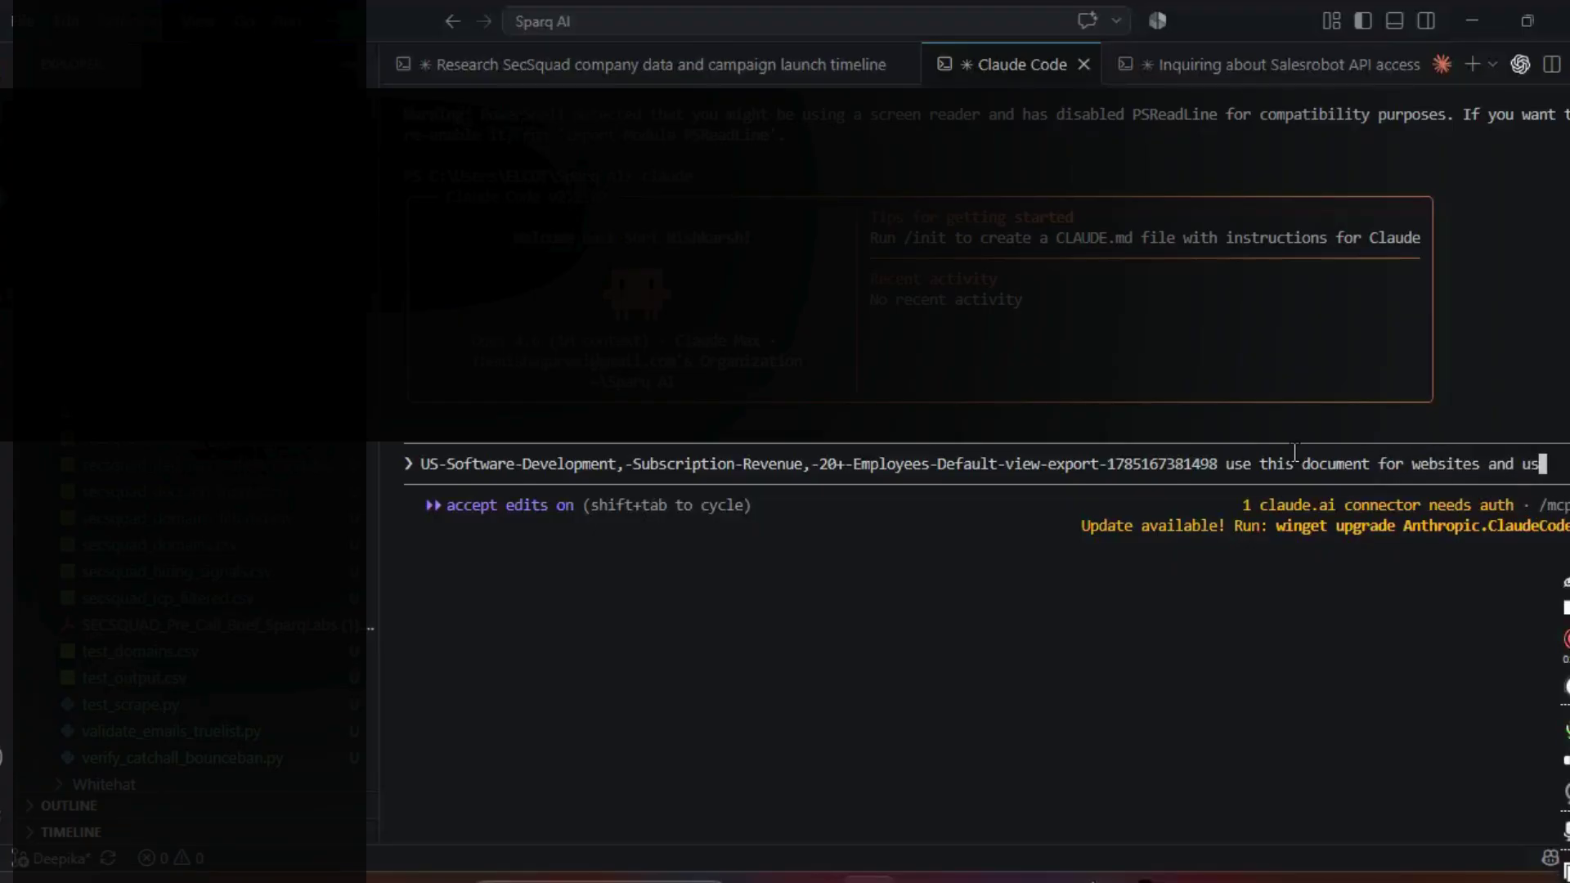
type("e the API ke")
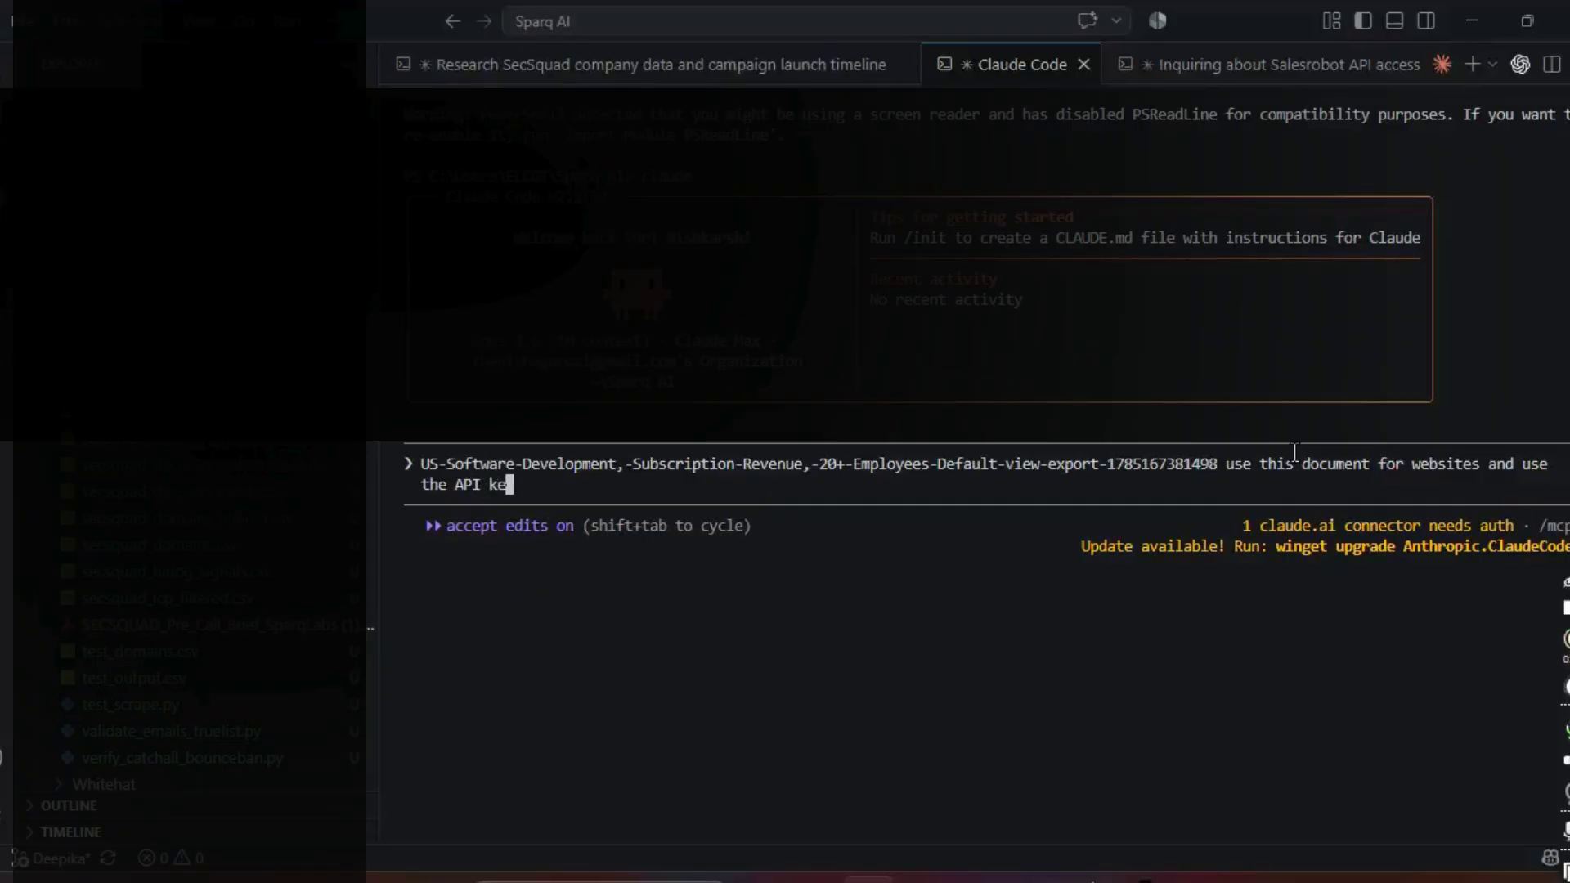
type("y of tiny fish")
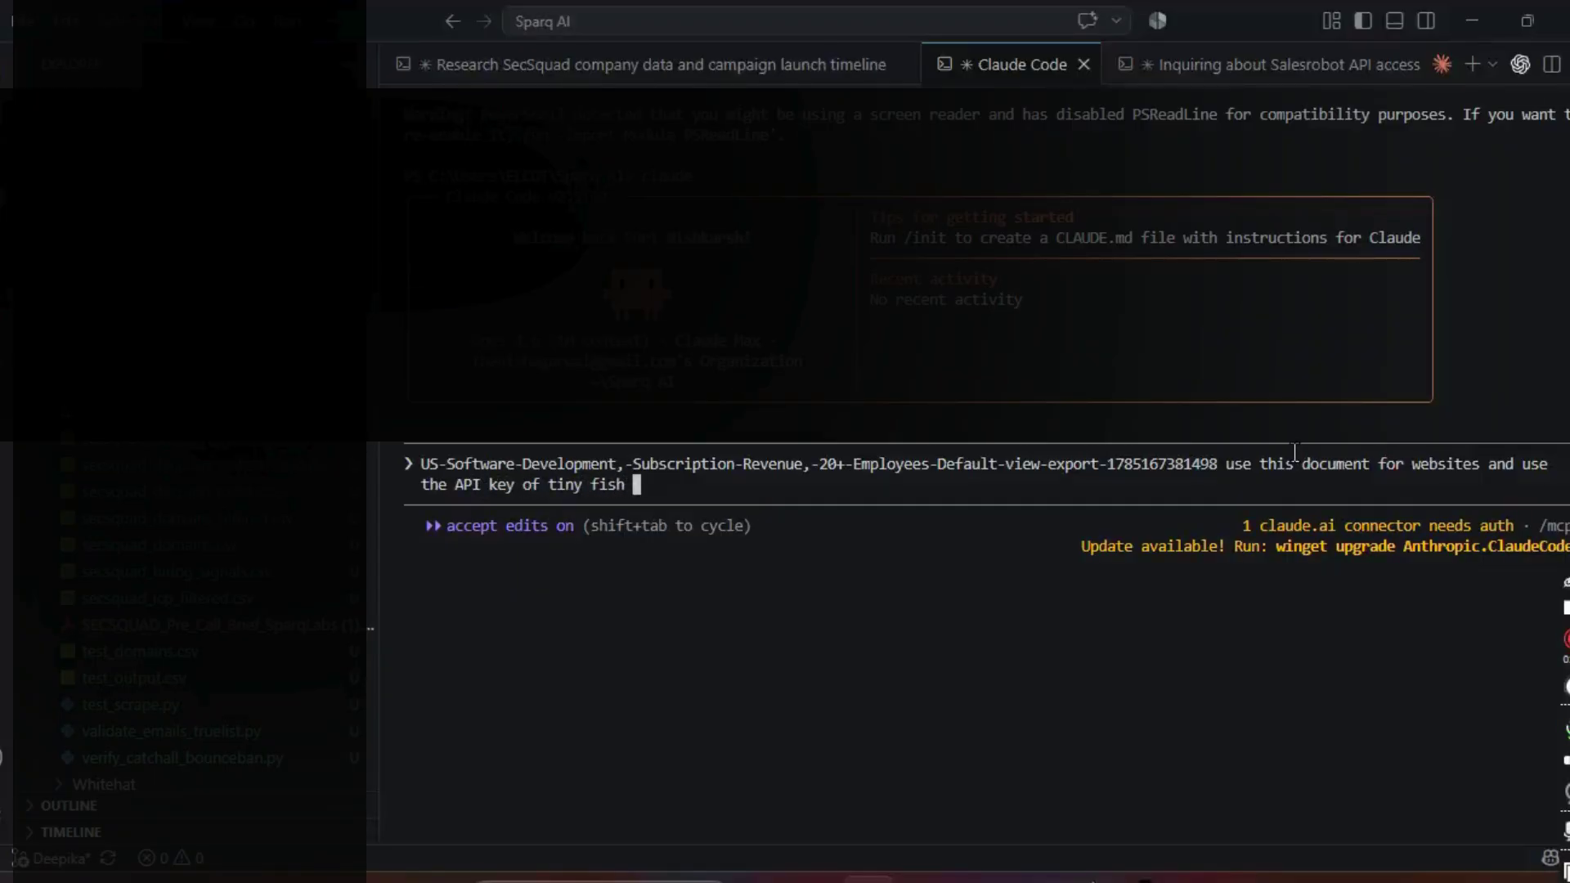
key("BackSpace")
key("BackSpace")
key("BackSpace")
key("BackSpace")
key("BackSpace")
key("BackSpace")
type("fish ")
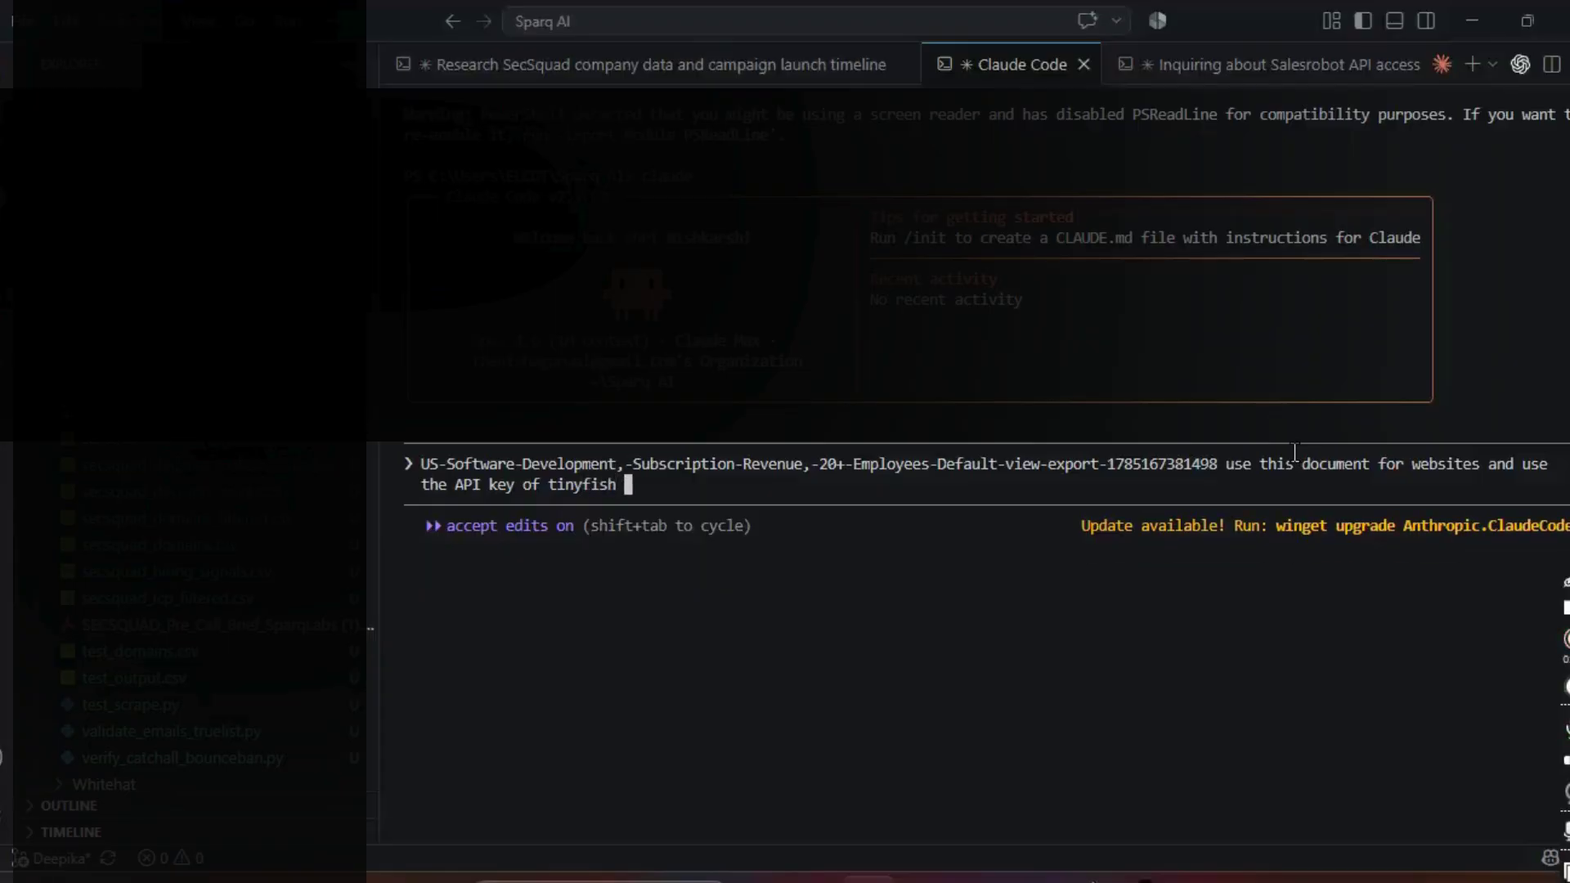
type("here '")
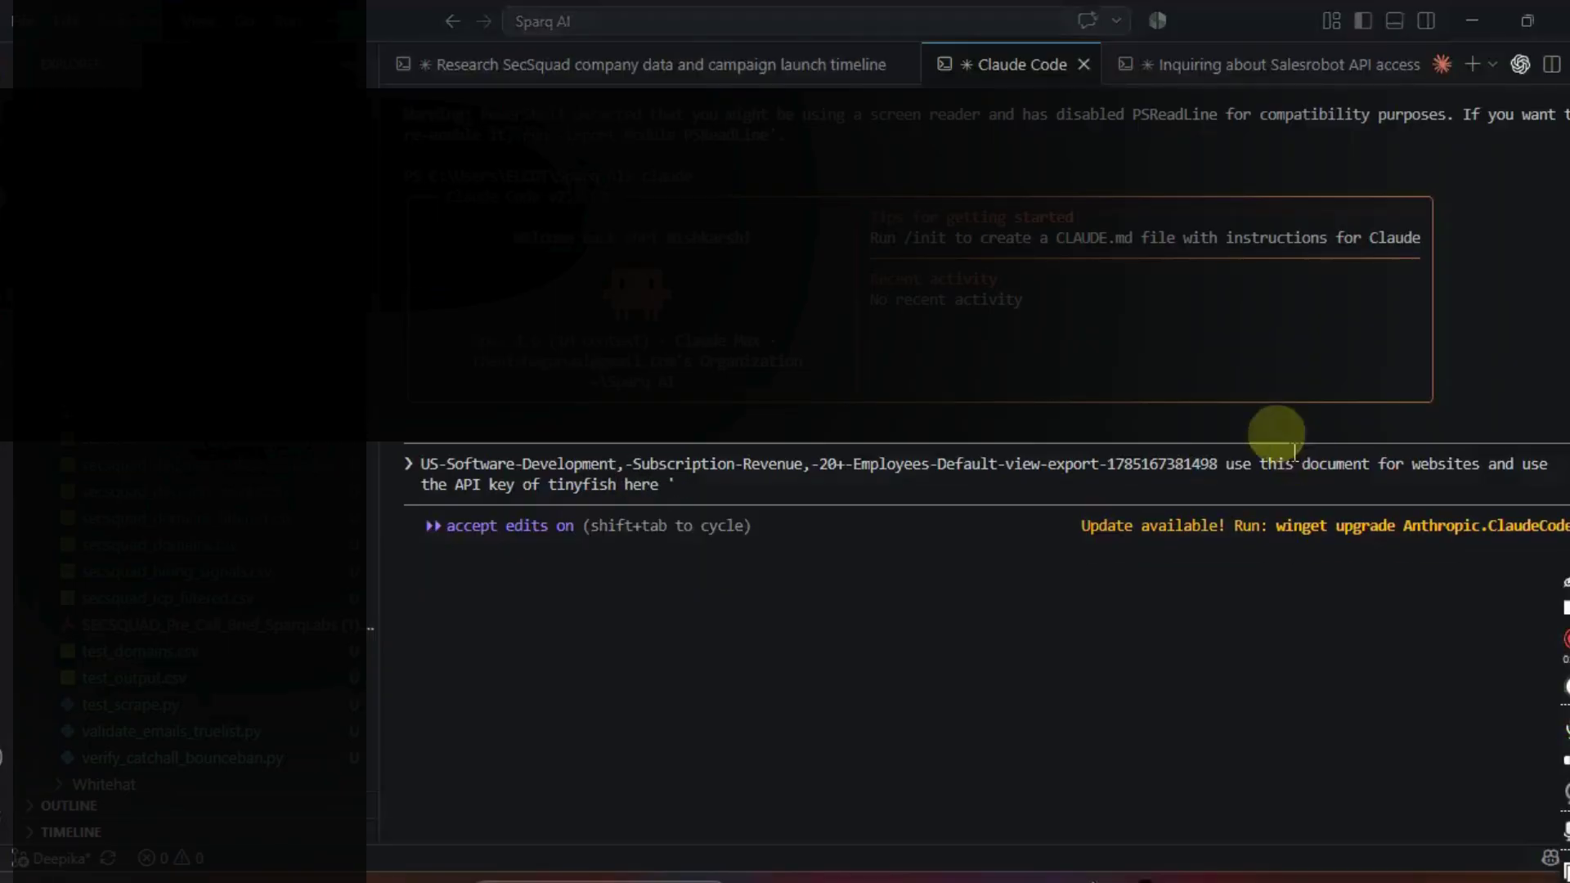
Step: Copy the API key from the TinyFish console in the browser and paste it into the Claude Code prompt, closing the single quote
key("alt+Tab")
left_click(1500, 249)
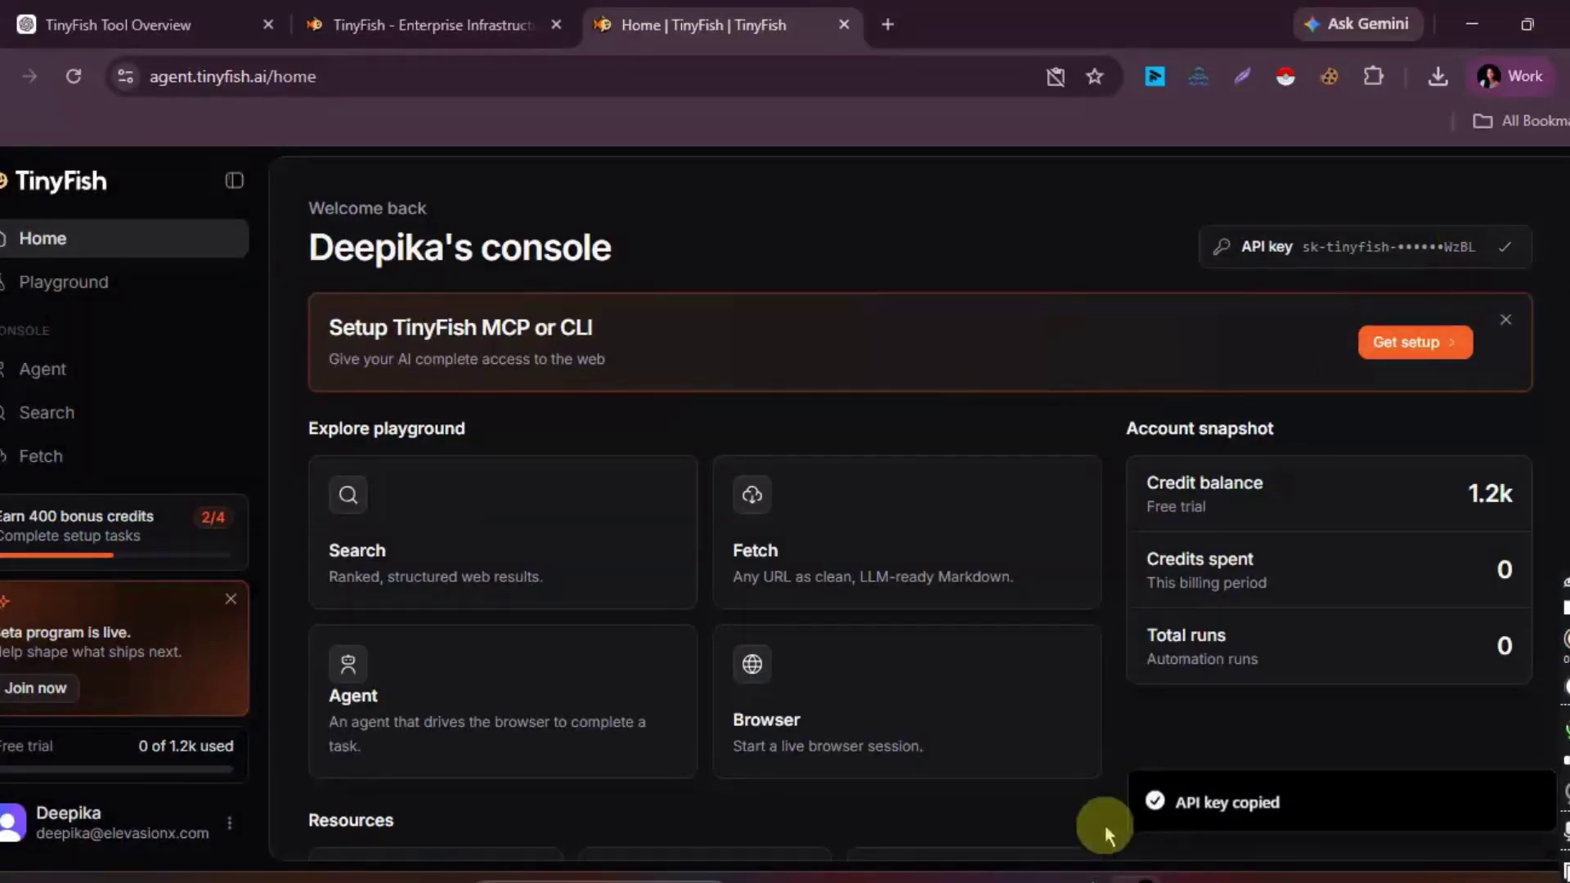
mouse_move(1081, 874)
left_click(871, 878)
left_click(891, 636)
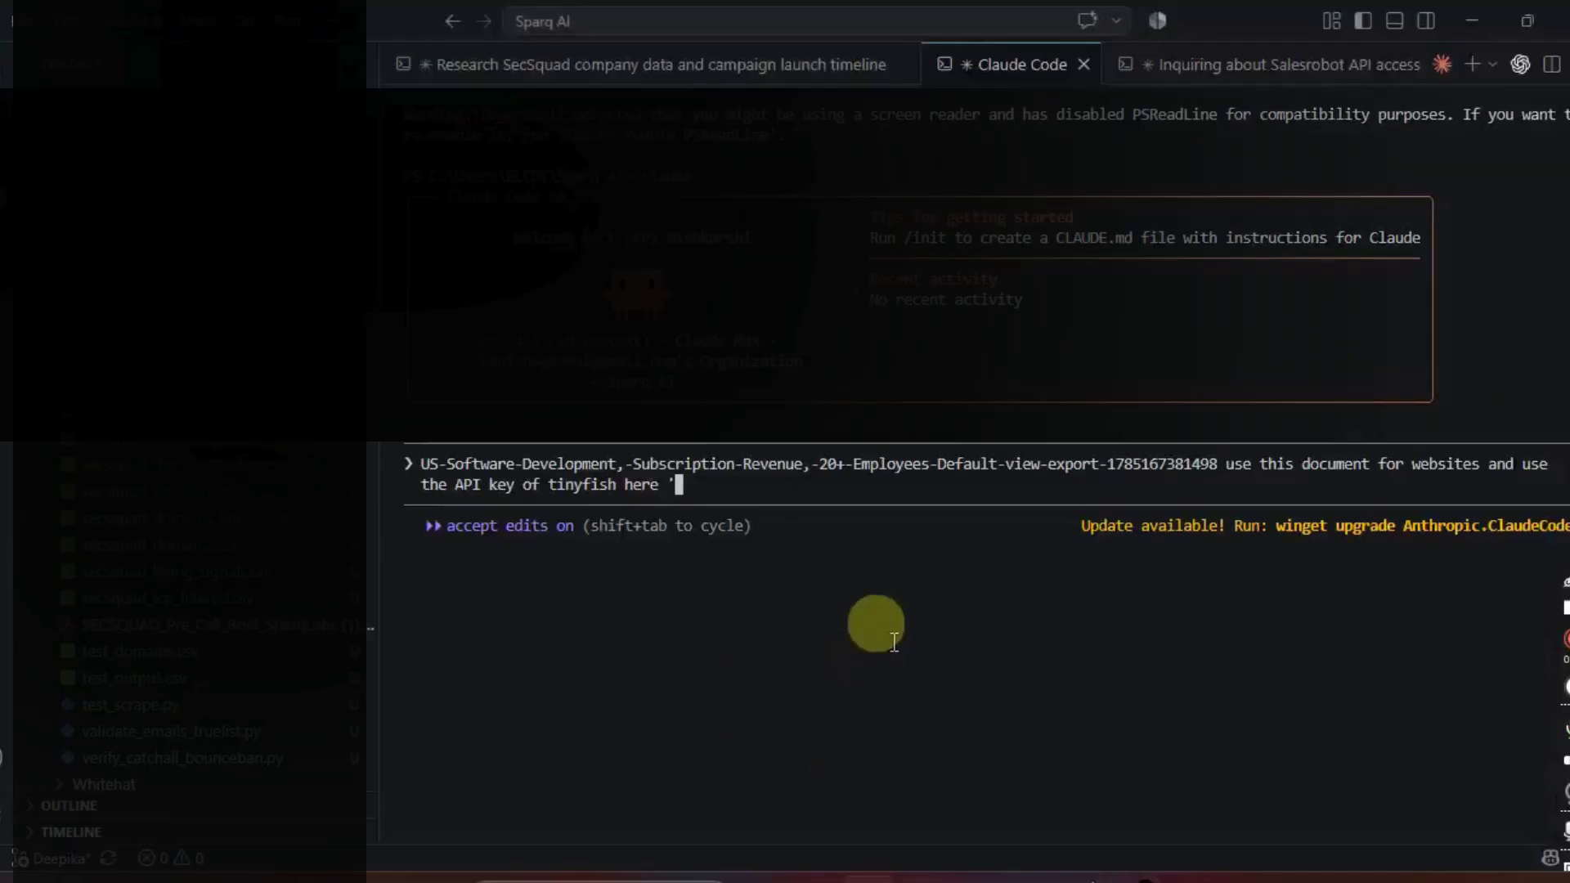
left_click(784, 515)
key("ctrl+v")
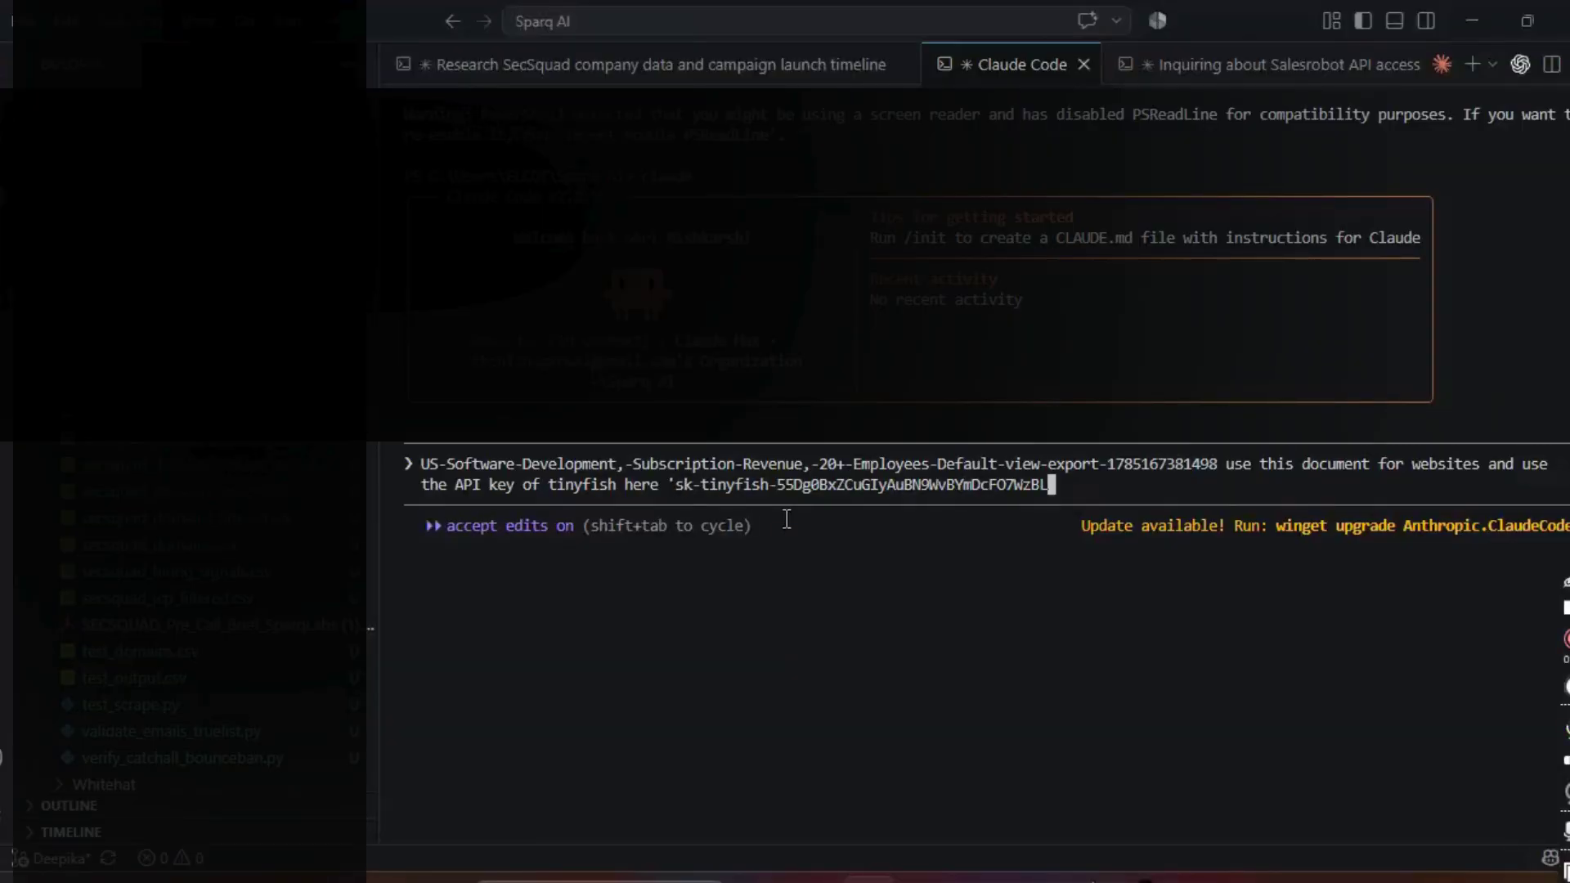
type("'")
Step: Extend the prompt with "so scrape all the website data for the list i have provided"
type("so scrape all the website ")
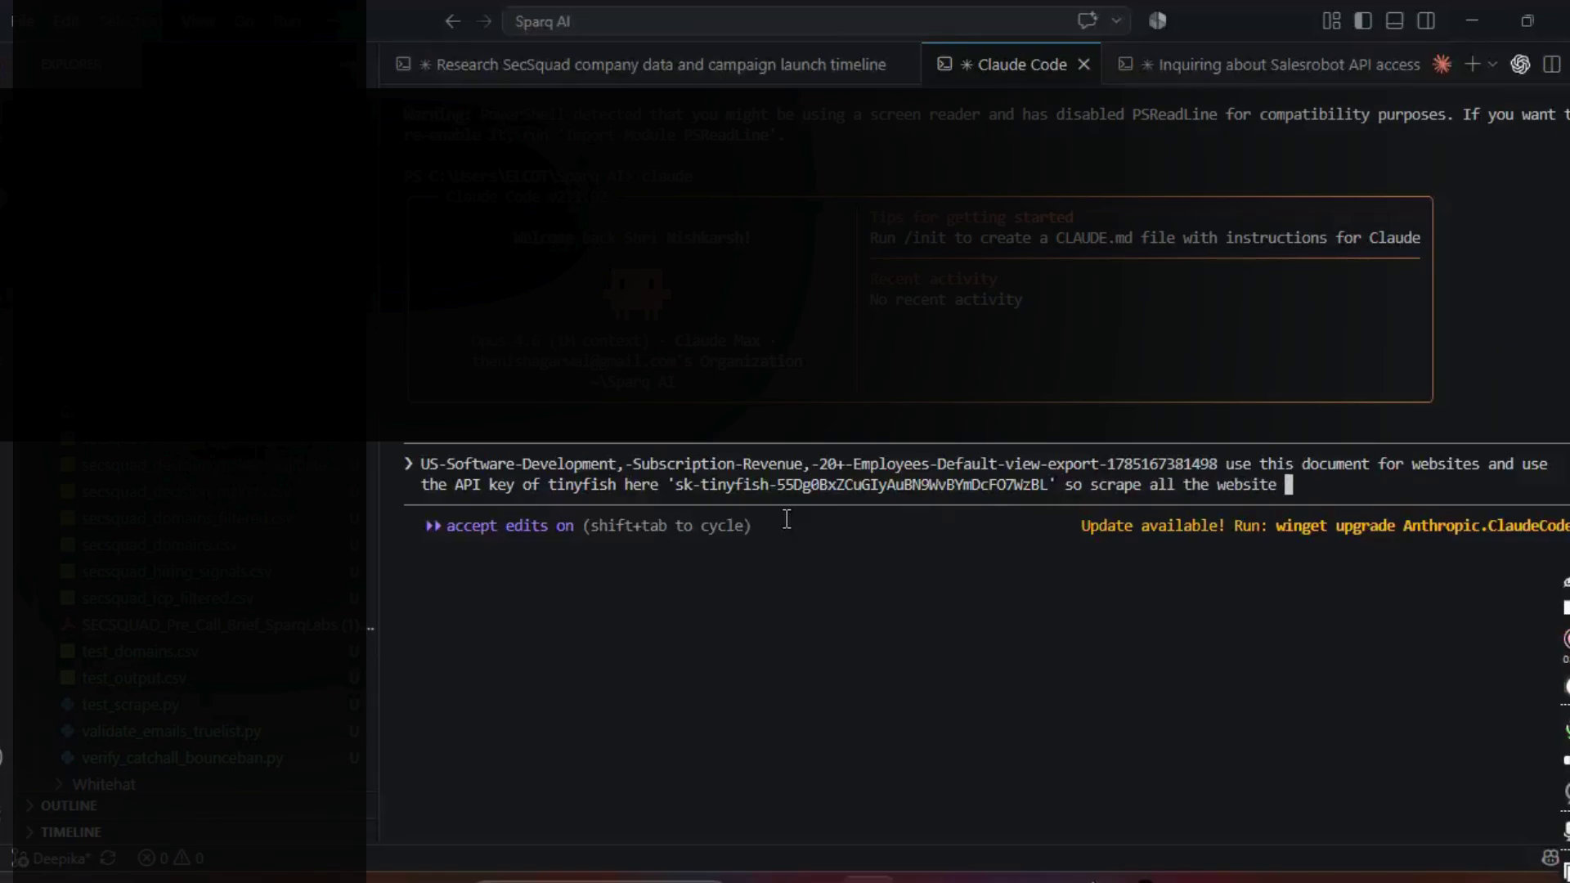
type("data for the list ")
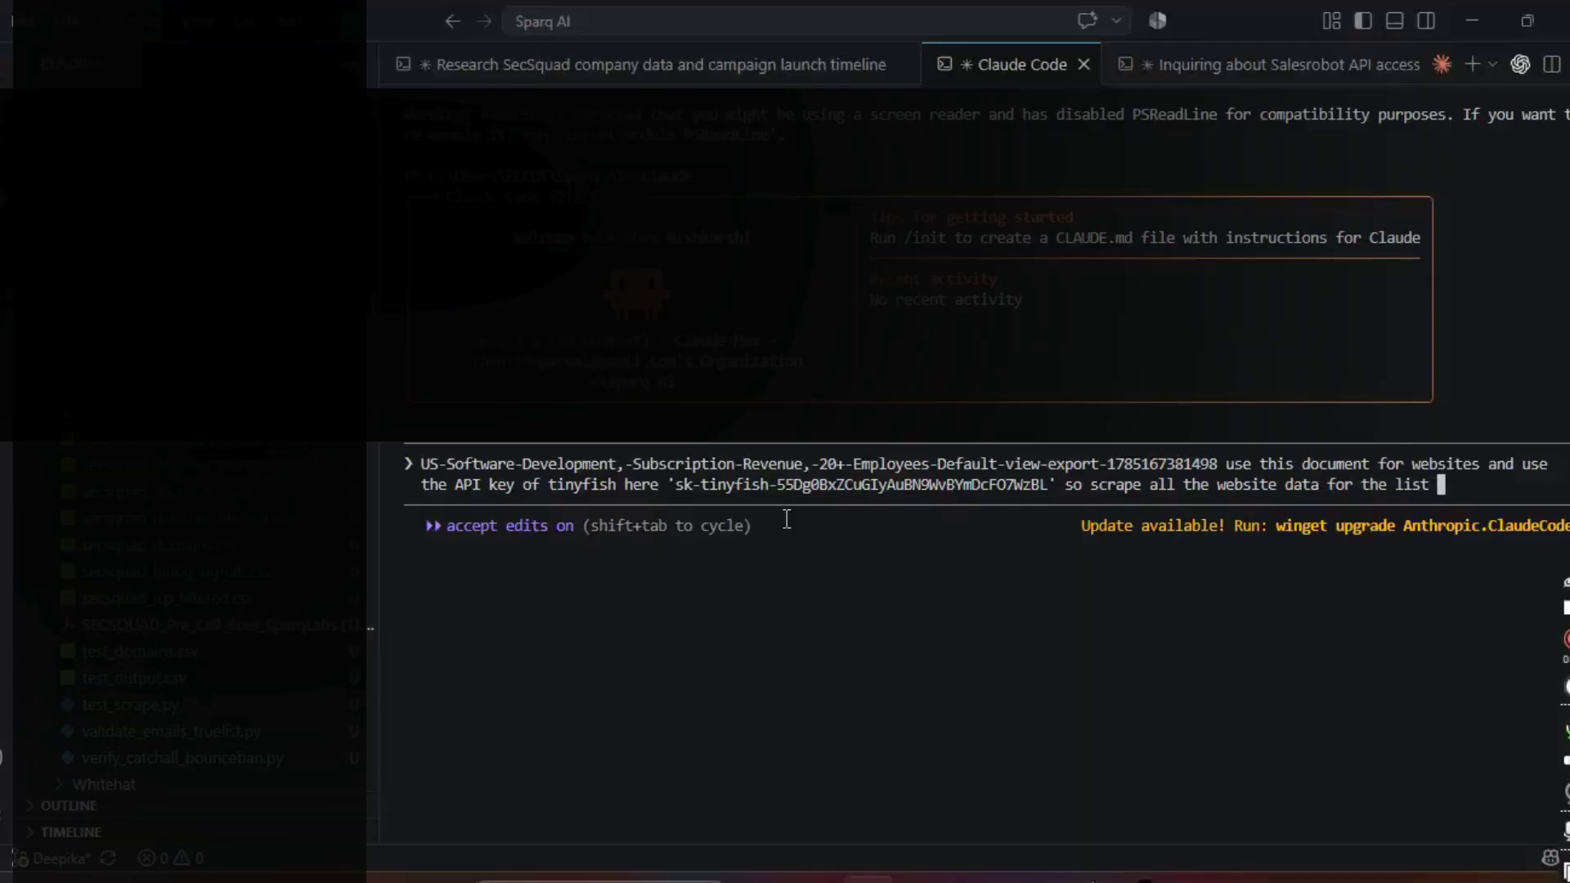
type("i have provided and ")
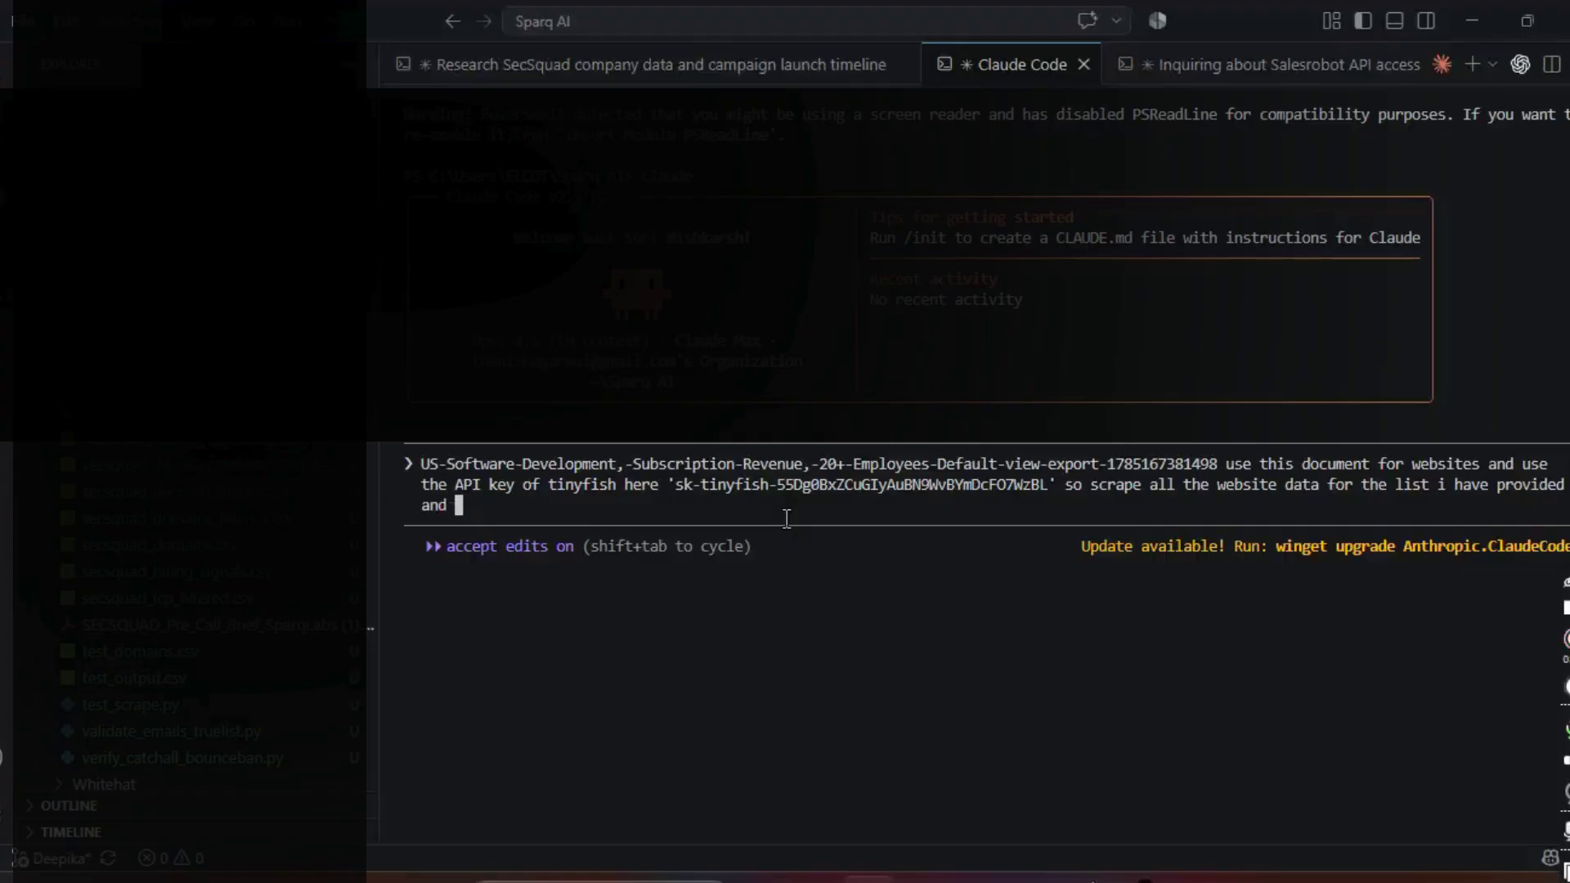
type("us")
key("BackSpace")
key("BackSpace")
key("BackSpace")
key("BackSpace")
key("BackSpace")
key("BackSpace")
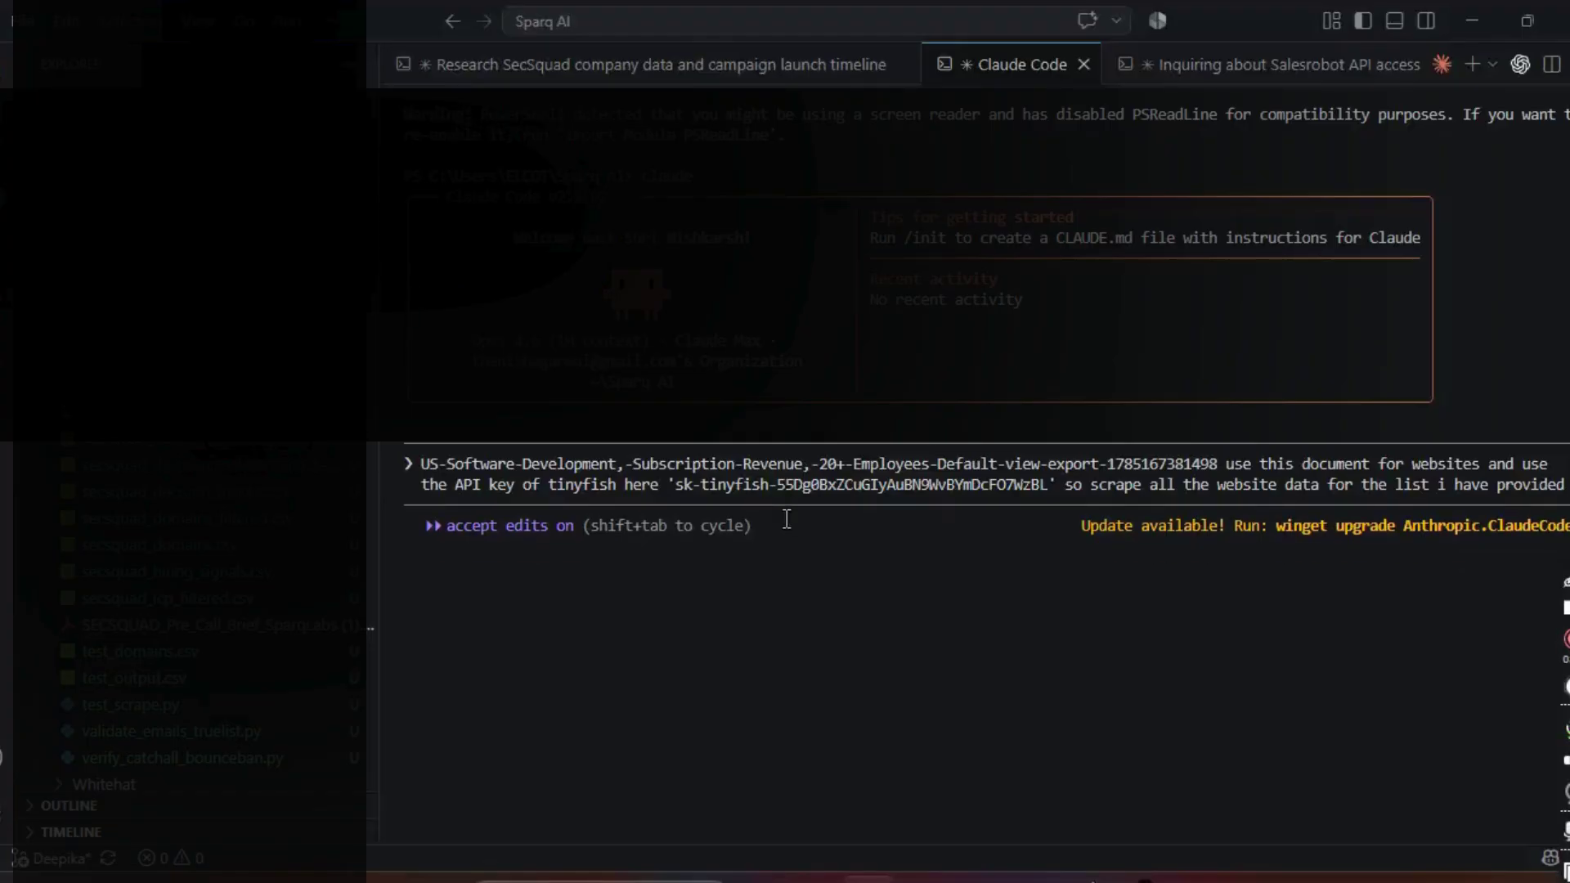
Step: Extend the Claude Code prompt with "using tinyfish API key and"
type("using tiny")
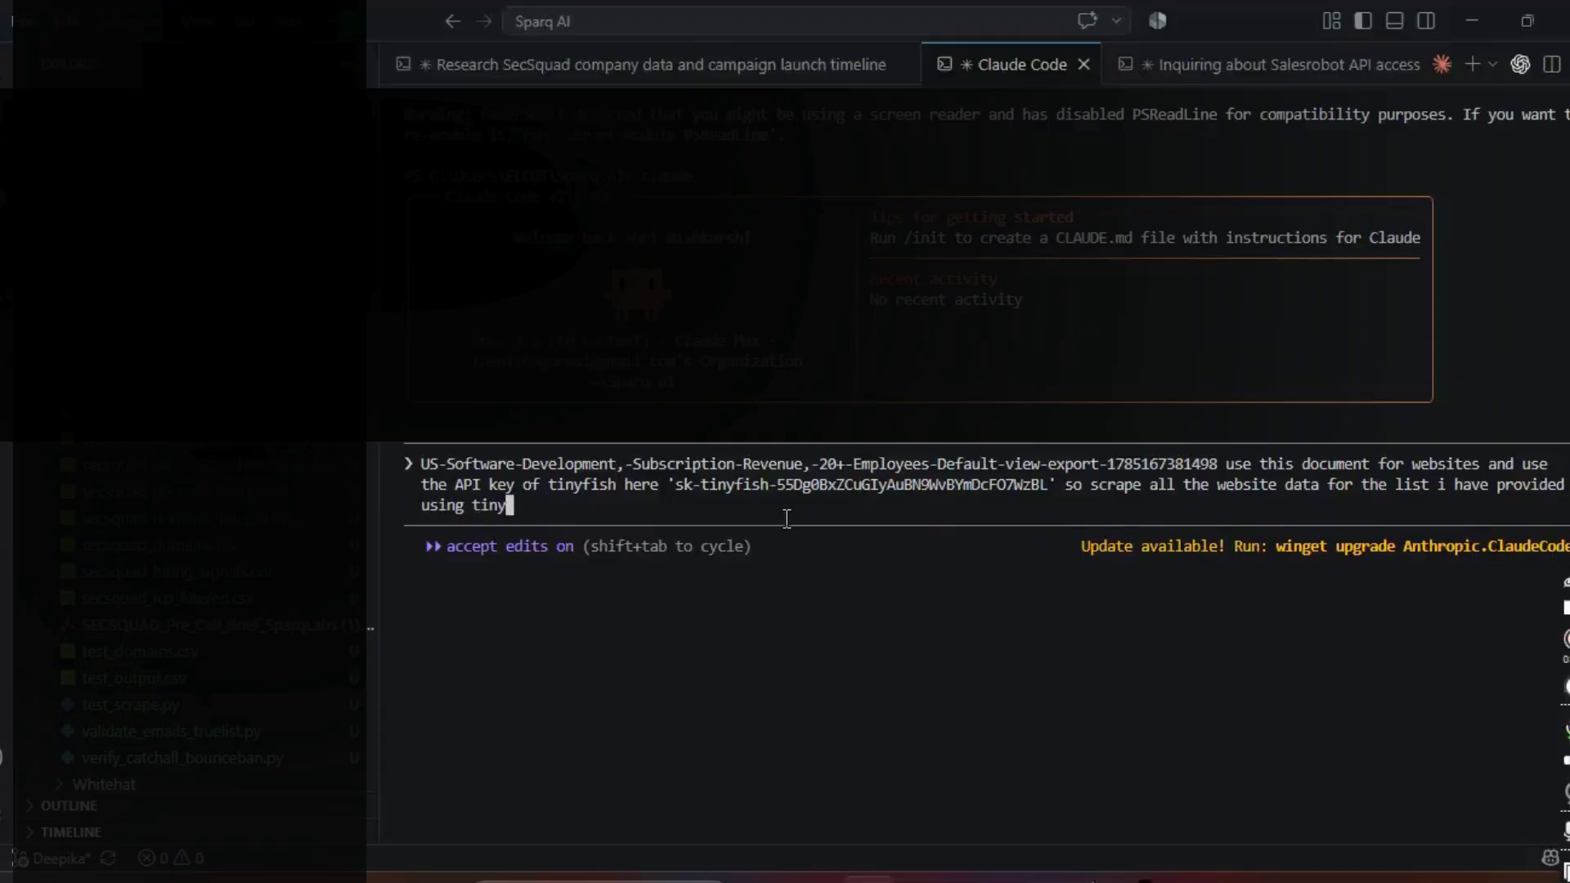
type("fish APi key")
key("BackSpace")
key("BackSpace")
key("BackSpace")
key("BackSpace")
key("BackSpace")
key("BackSpace")
type("I key and")
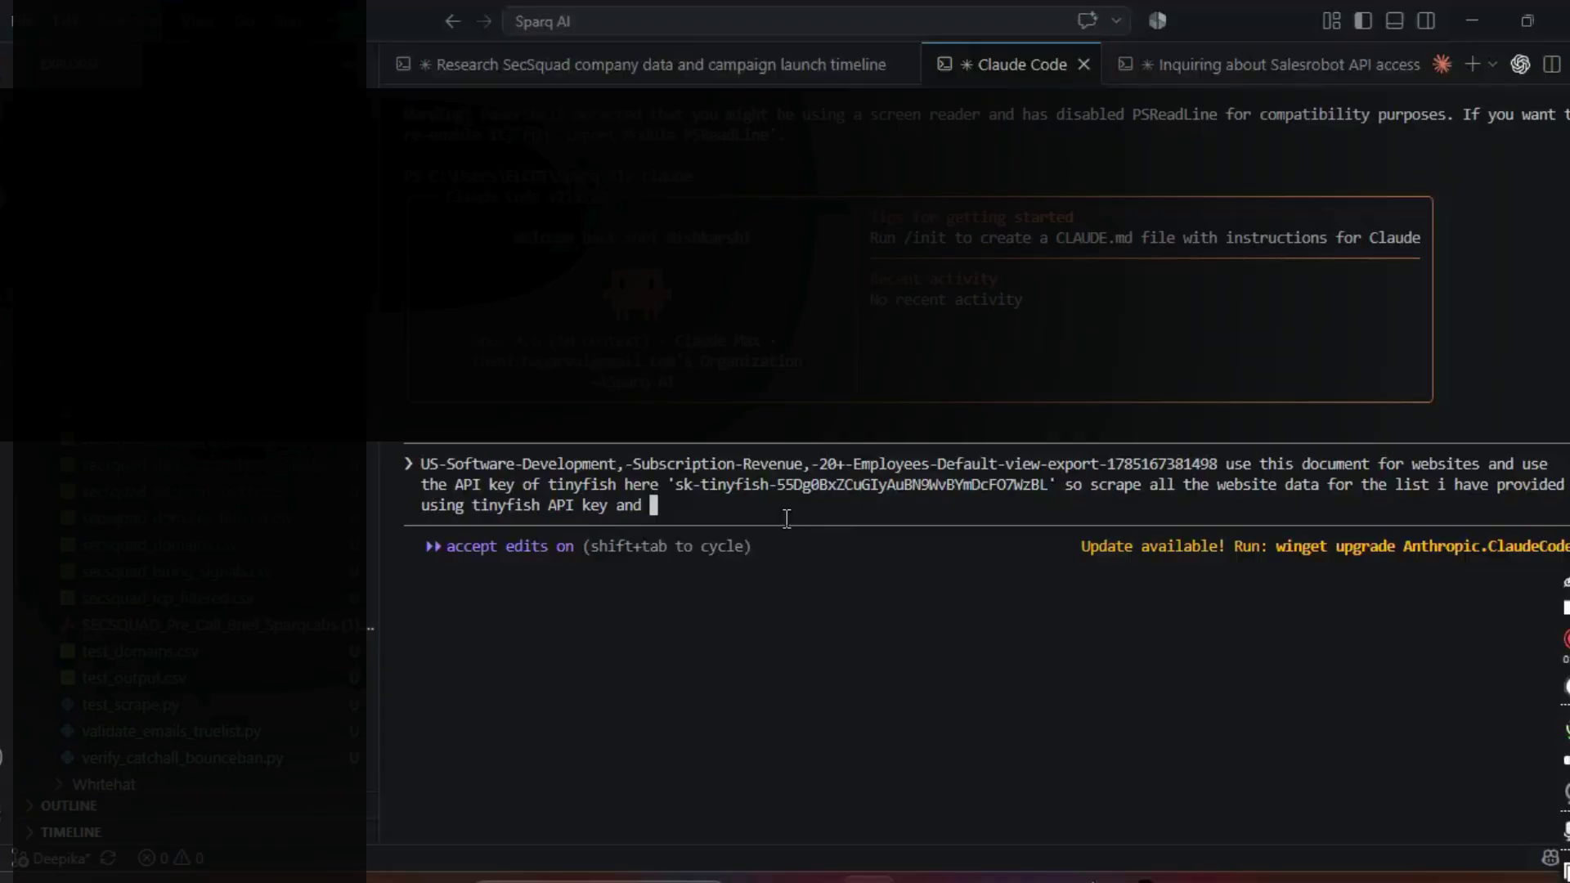
Step: Continue the prompt with "read the documentation of tinyfish so that we can get lot information"
type("read the documentation of ")
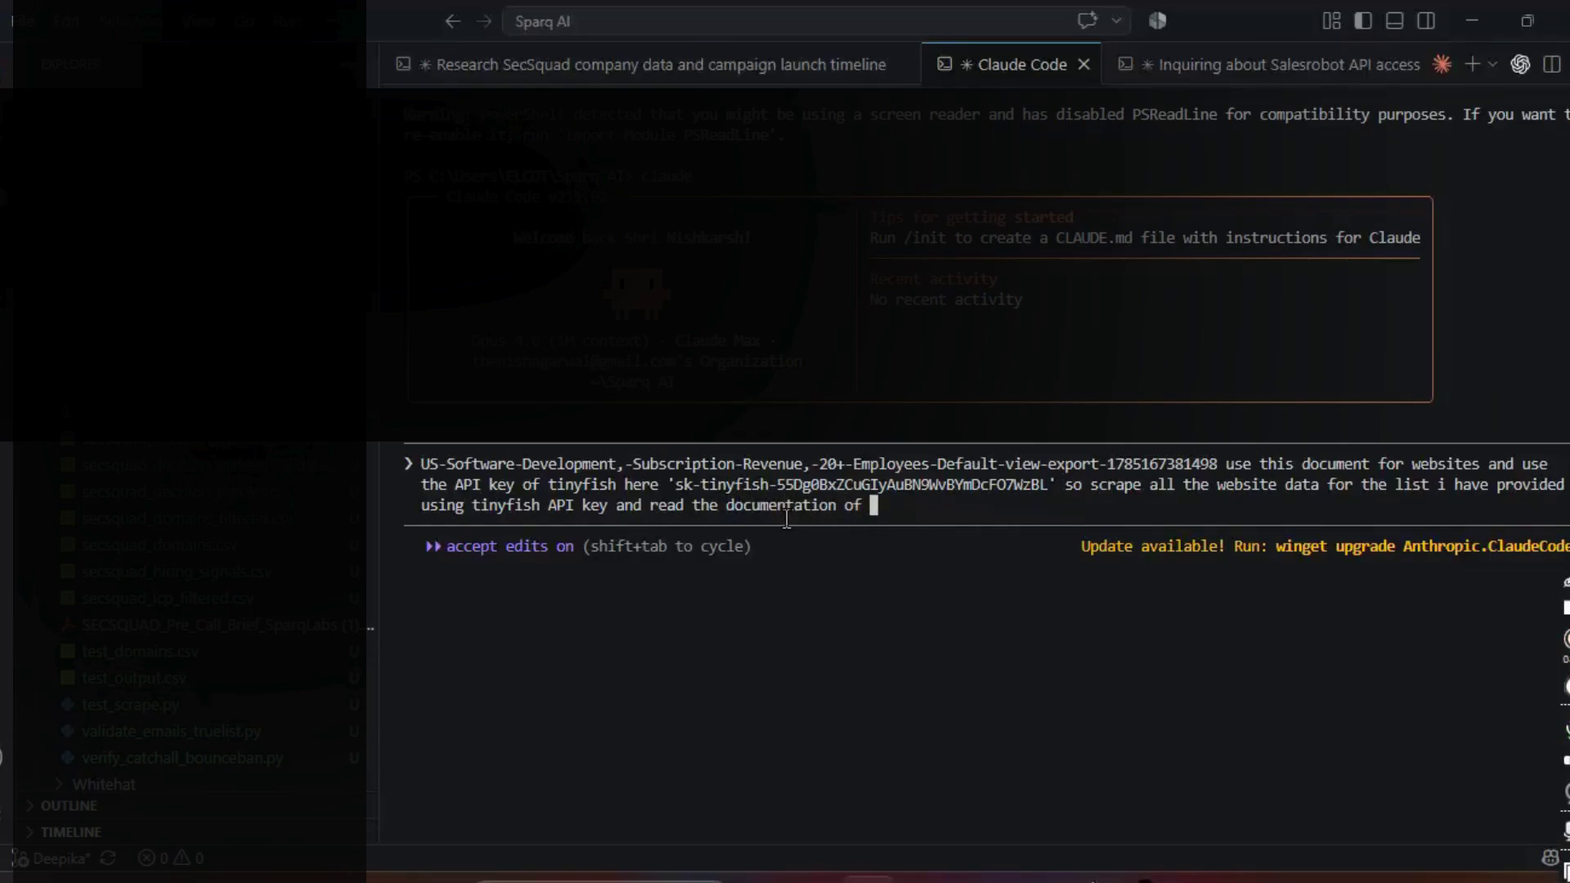
type("tinyfish so that we can ")
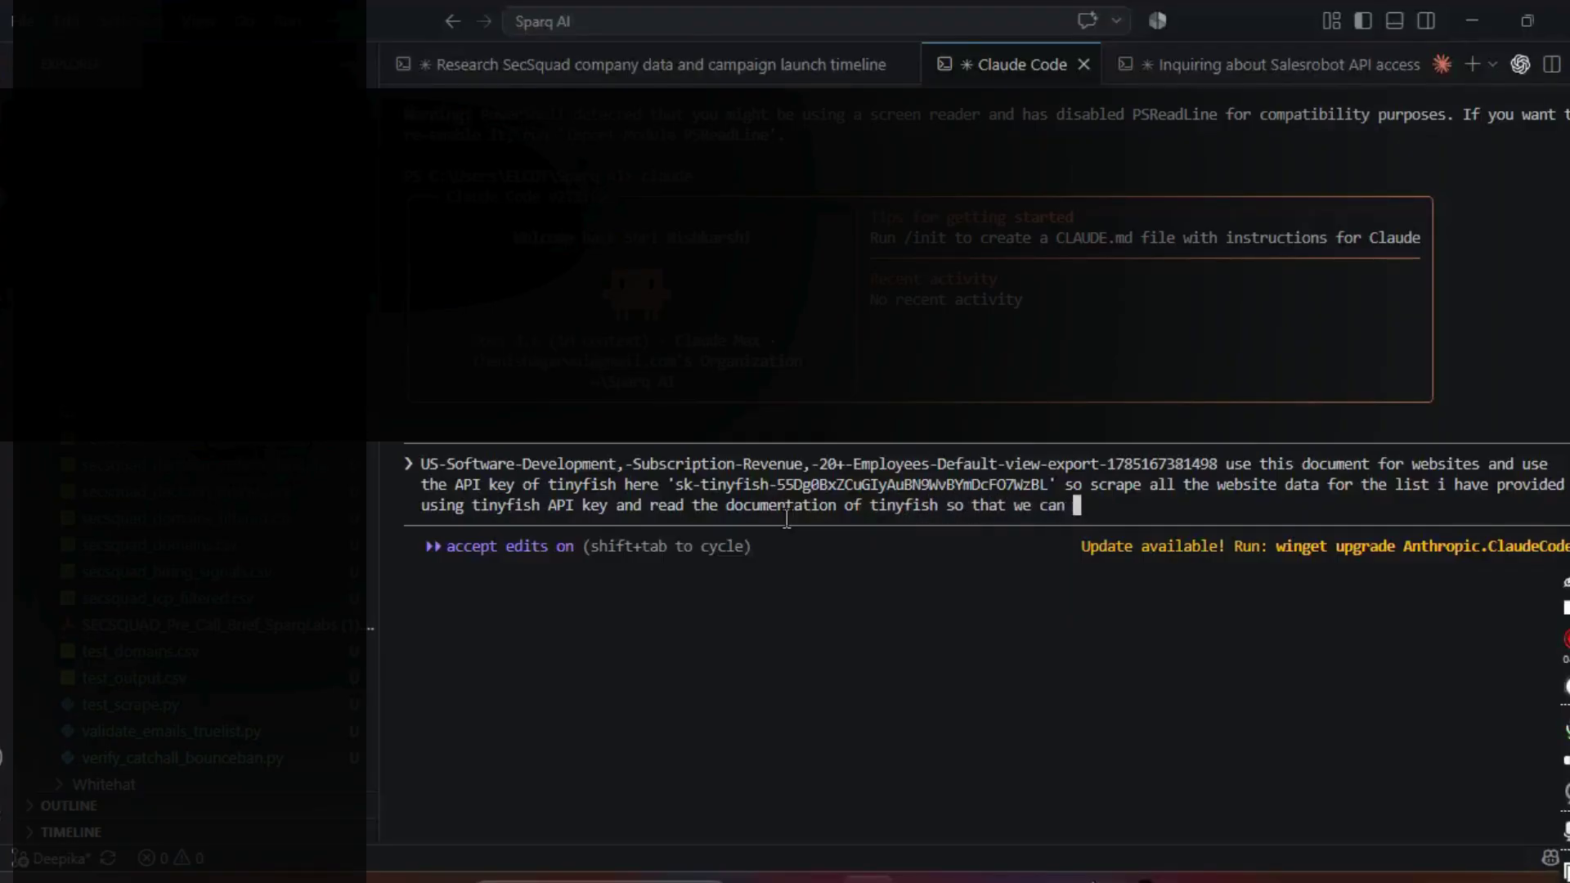
type("getl")
key("BackSpace")
type("lot information")
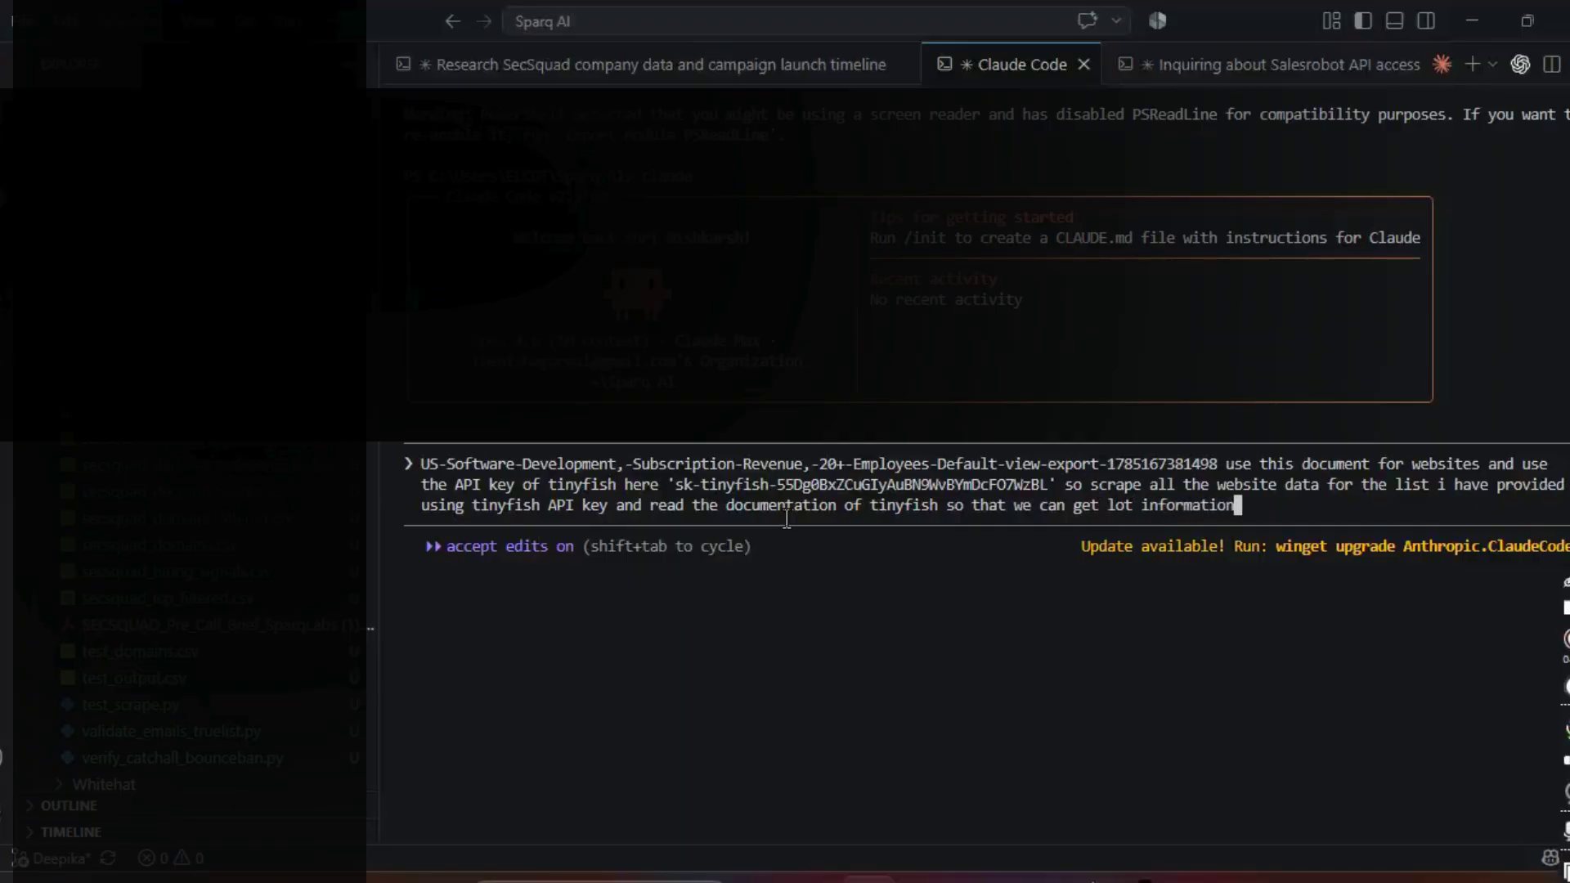
Step: Finish the prompt with "about the free scraping of web data."
type(" about the free ")
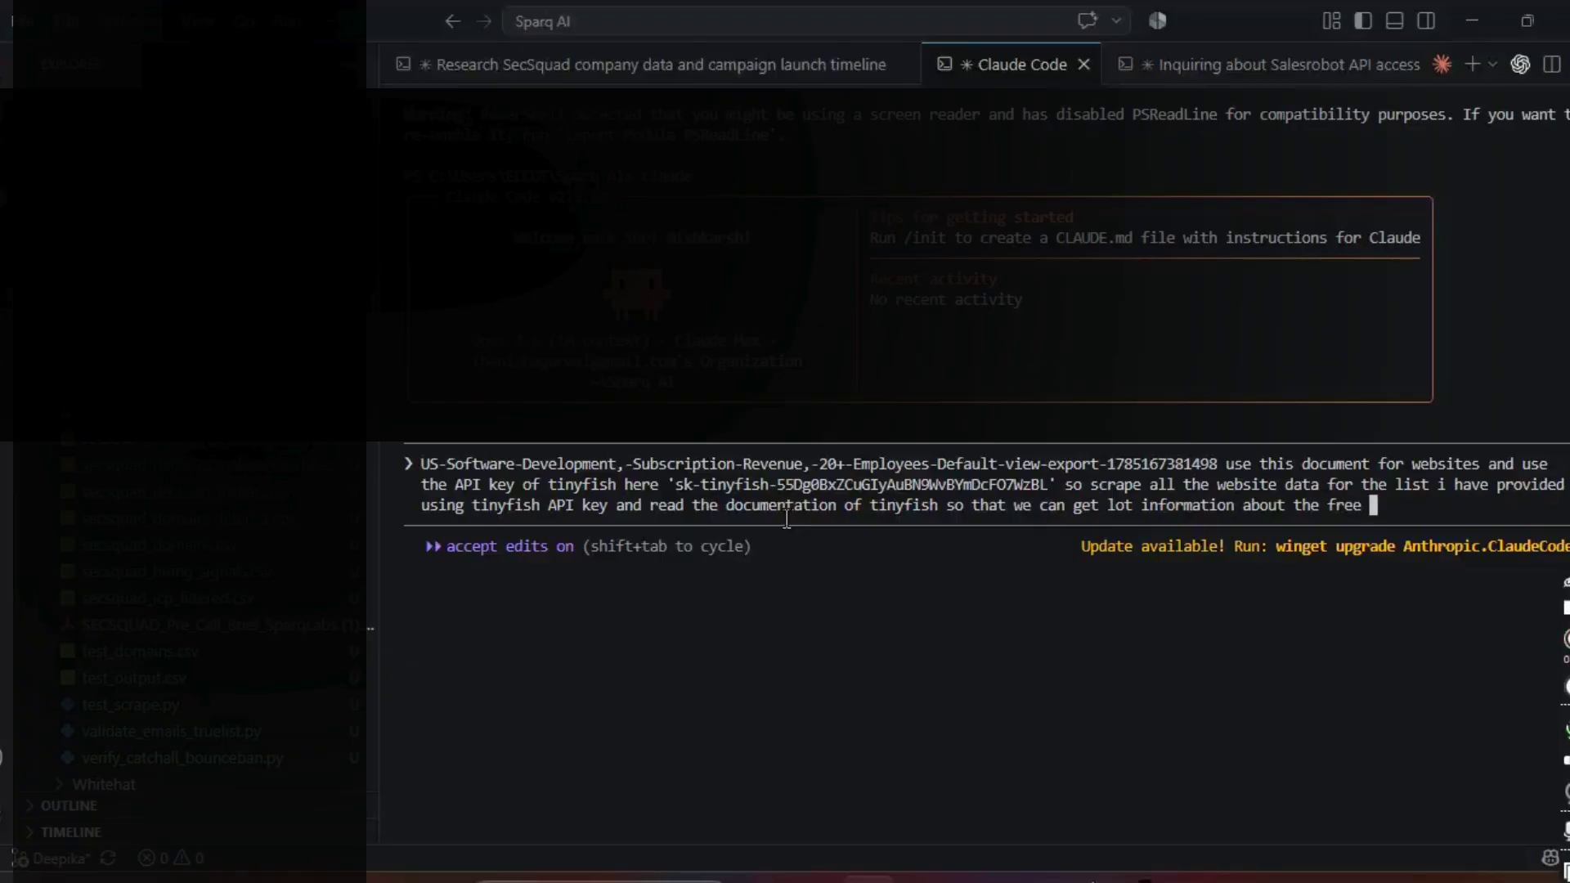
type("scraping of webs data")
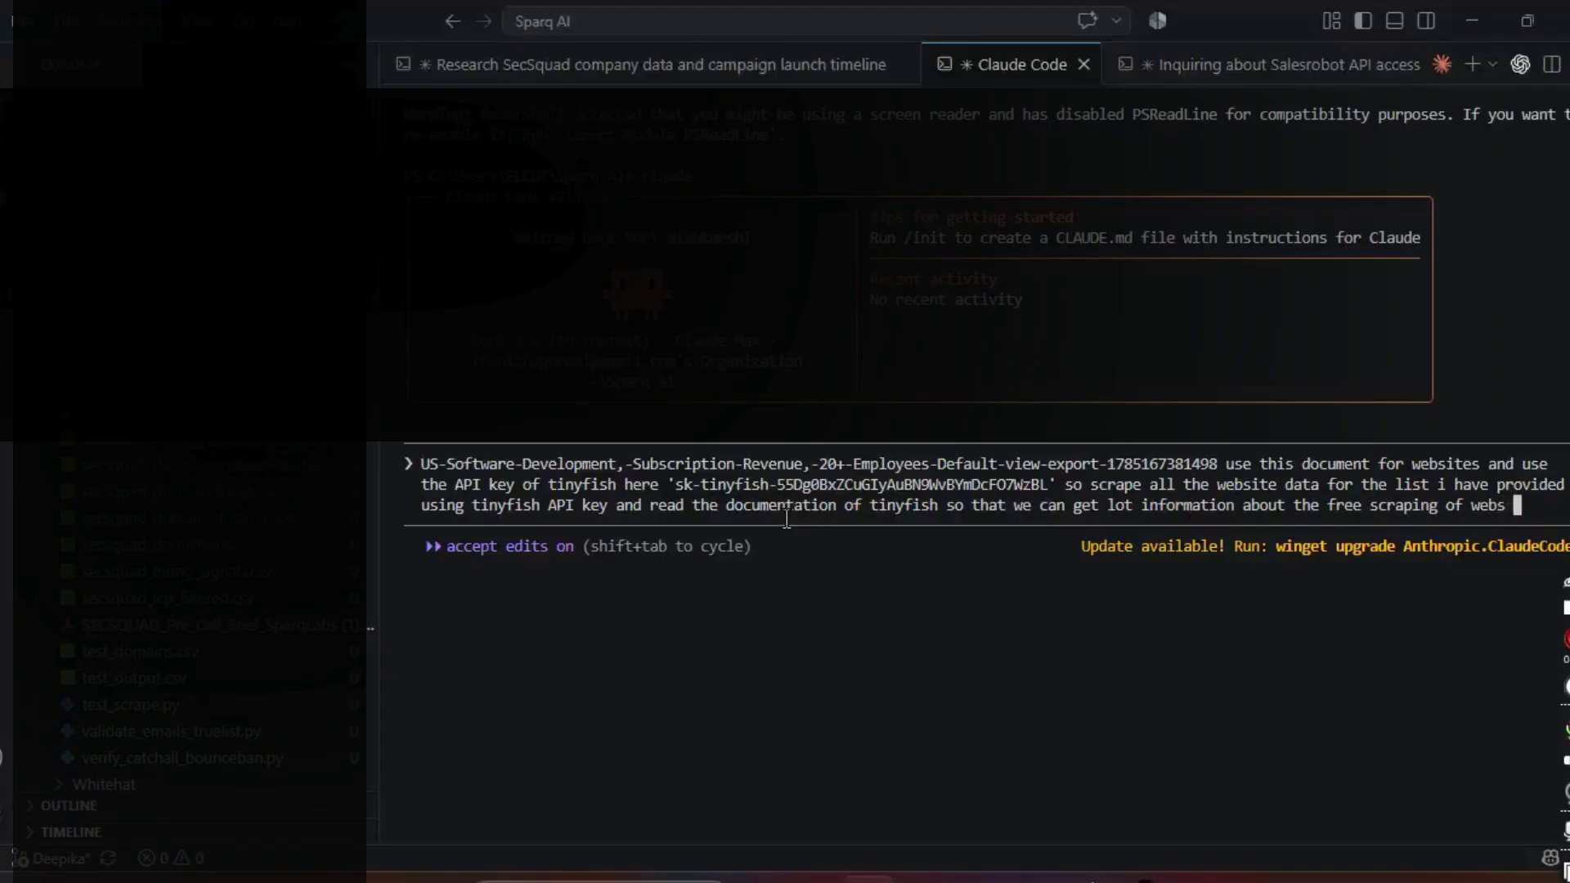
key("BackSpace")
key("BackSpace")
key("BackSpace")
key("BackSpace")
key("BackSpace")
key("BackSpace")
type("data.")
Step: Switch to the TinyFish console in the browser and look over the playground options on its home page
left_click(1484, 18)
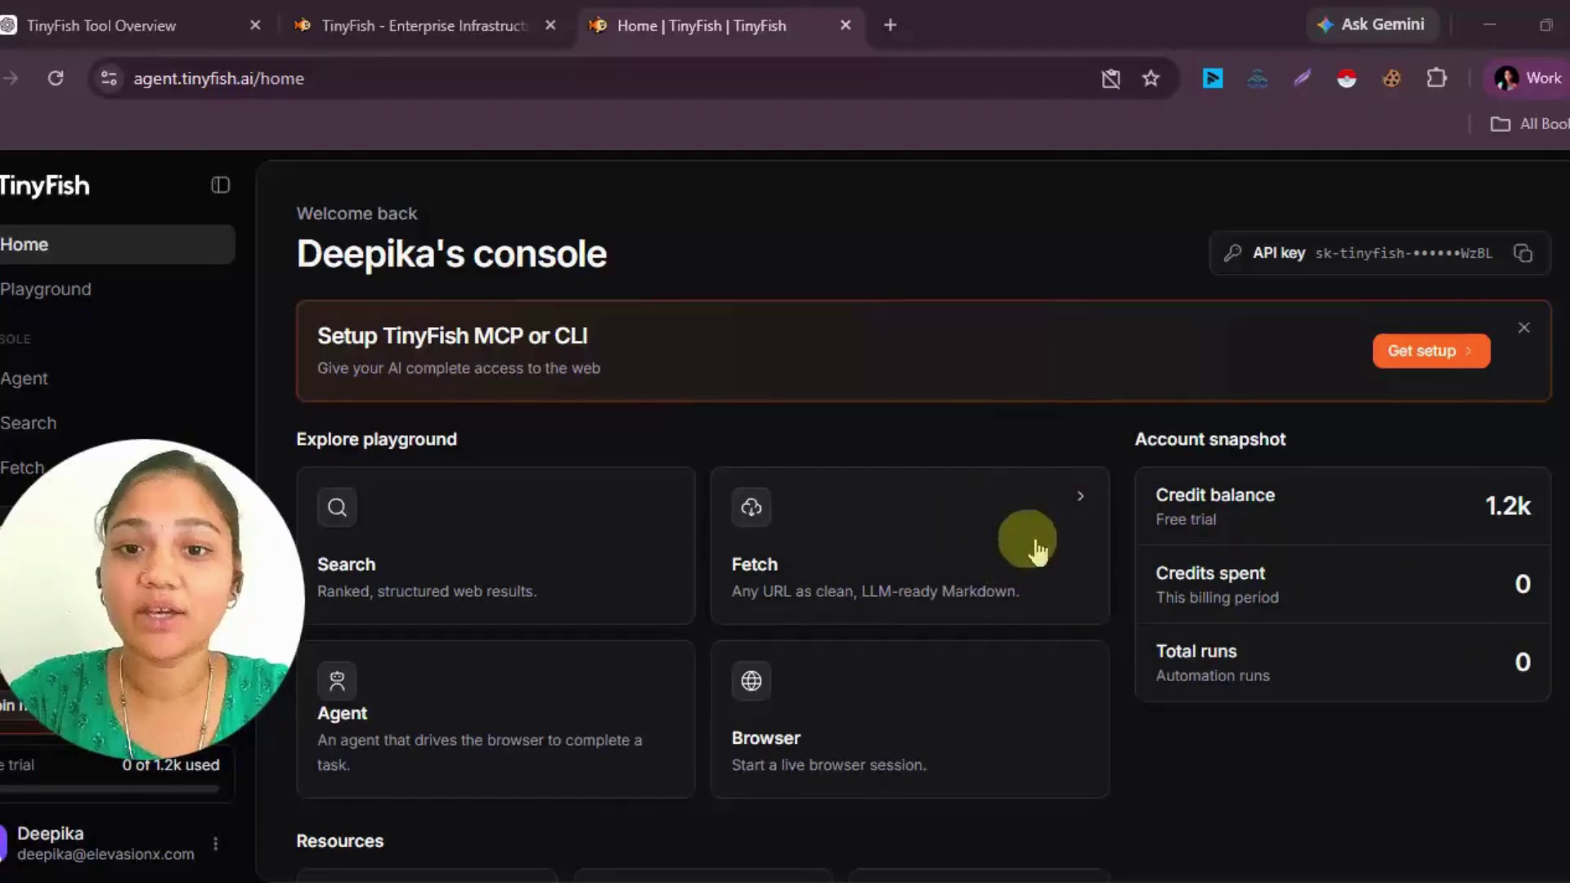
left_click(951, 532)
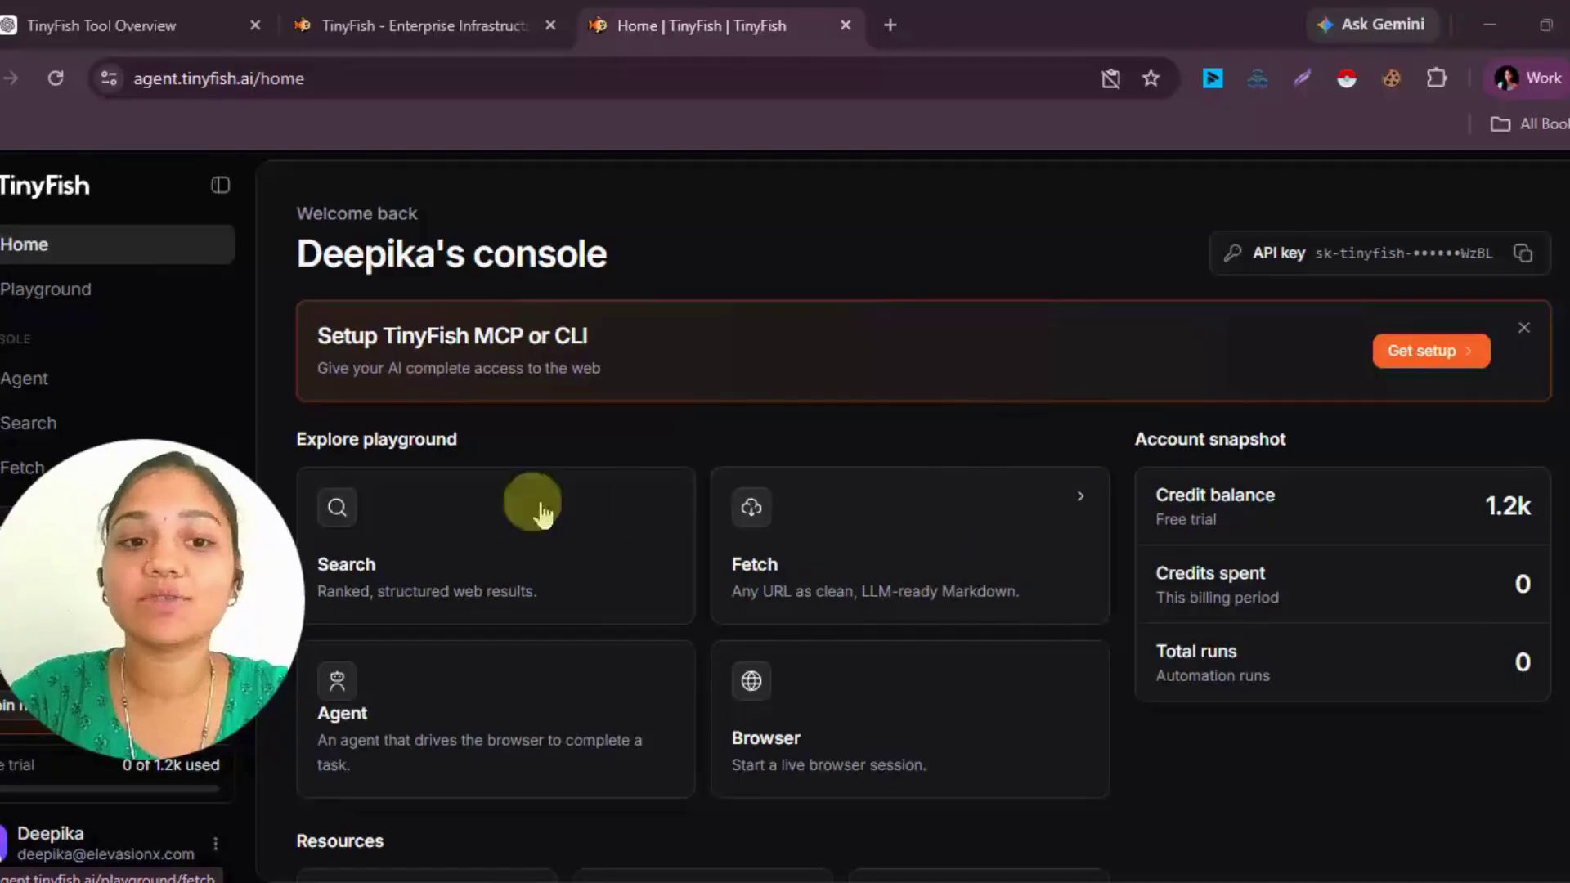